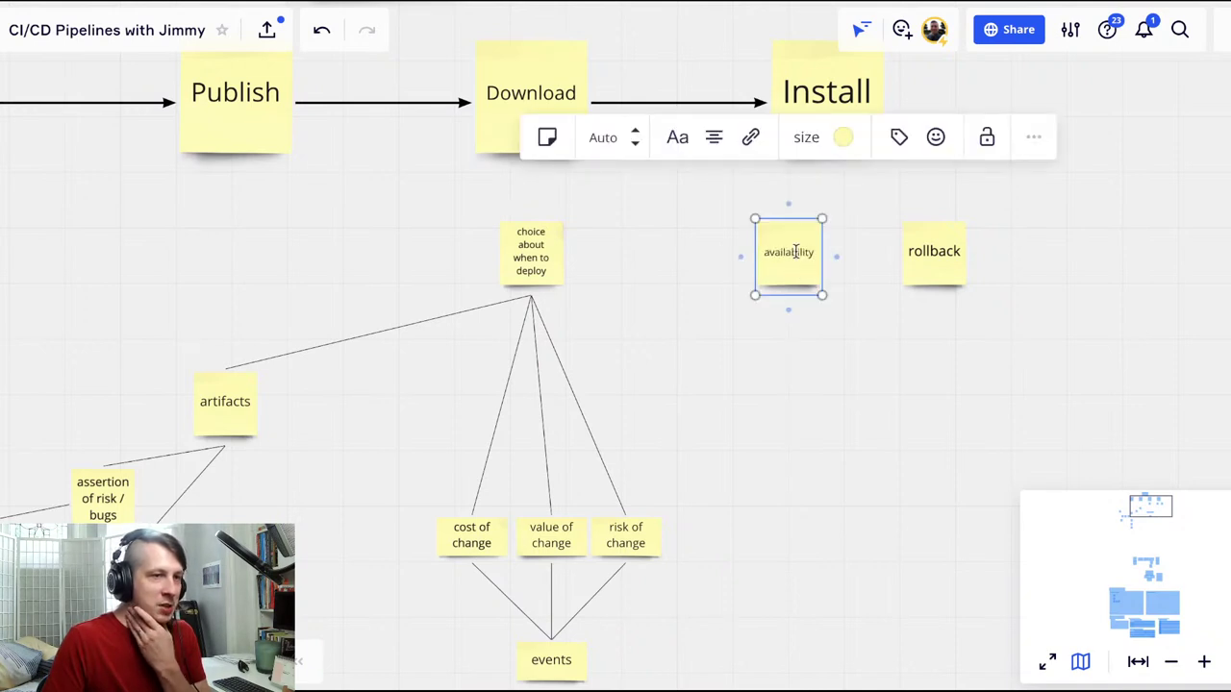
Step: Move the five-sticky CICD row higher on the board
{"action": "left_click", "coordinate": [820, 296]}
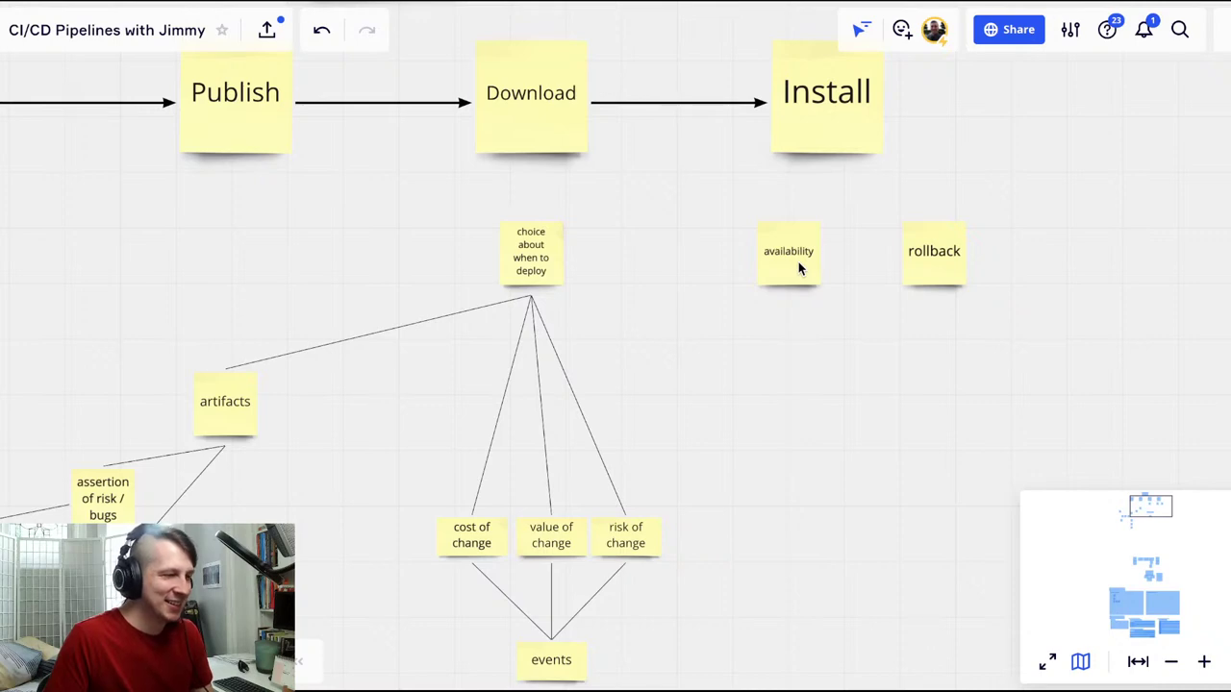
{"action": "scroll", "coordinate": [798, 261], "scroll_direction": "down", "scroll_amount": 5}
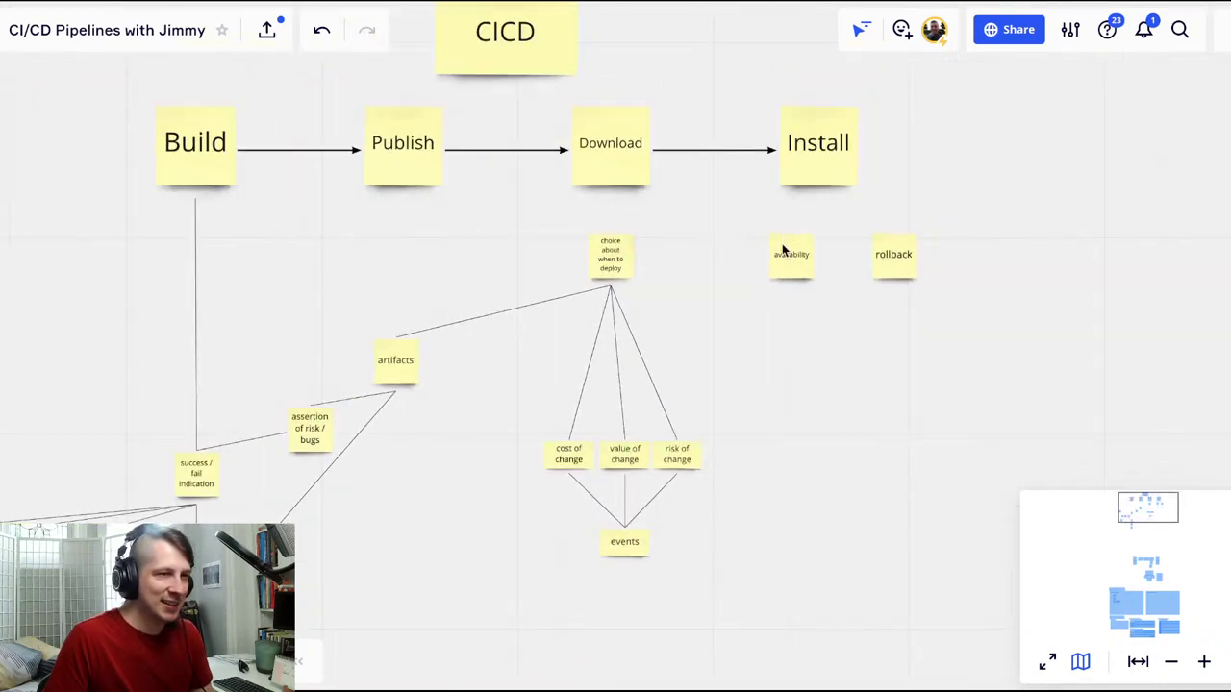
{"action": "scroll", "coordinate": [818, 359], "scroll_direction": "up", "scroll_amount": 3}
{"action": "left_click_drag", "start_coordinate": [907, 185], "coordinate": [88, 408]}
{"action": "left_click_drag", "start_coordinate": [152, 344], "coordinate": [153, 212]}
{"action": "left_click", "coordinate": [835, 439]}
Step: Extend the availability sticky so it reads 'availability to end user'
{"action": "scroll", "coordinate": [670, 369], "scroll_direction": "down", "scroll_amount": 2}
{"action": "scroll", "coordinate": [709, 410], "scroll_direction": "up", "scroll_amount": 1}
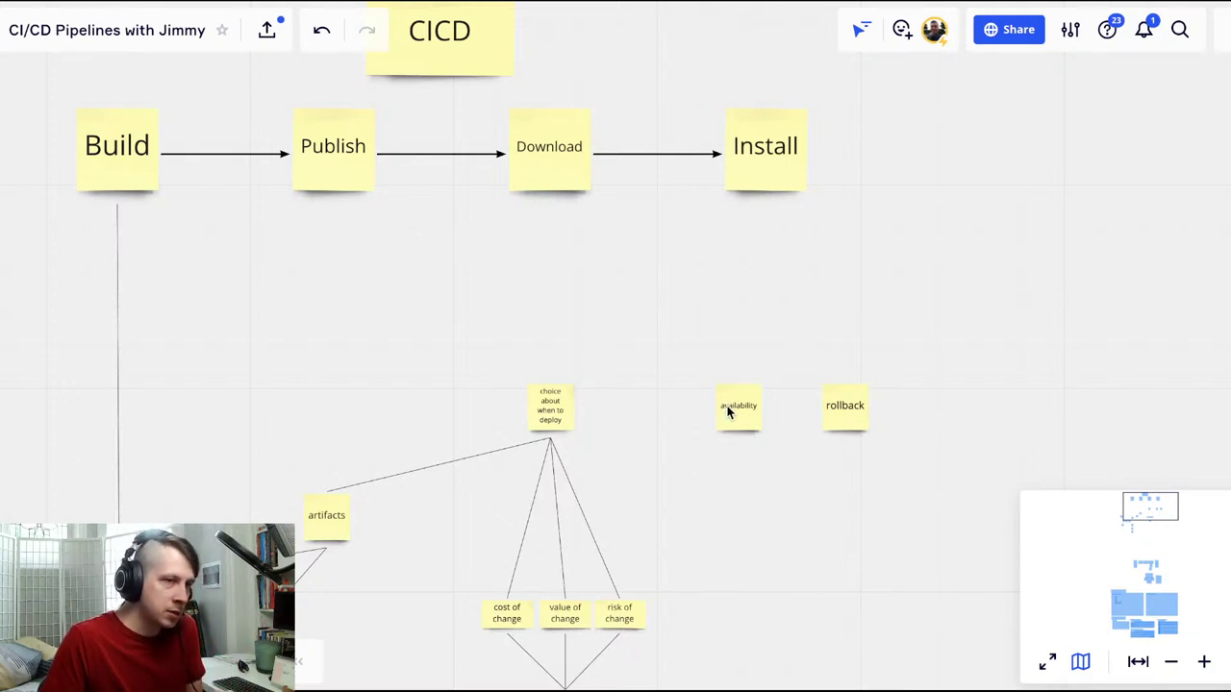
{"action": "left_click_drag", "start_coordinate": [737, 419], "coordinate": [741, 341]}
{"action": "key", "text": "ctrl+z"}
{"action": "left_click", "coordinate": [738, 408]}
{"action": "scroll", "coordinate": [738, 408], "scroll_direction": "up", "scroll_amount": 4}
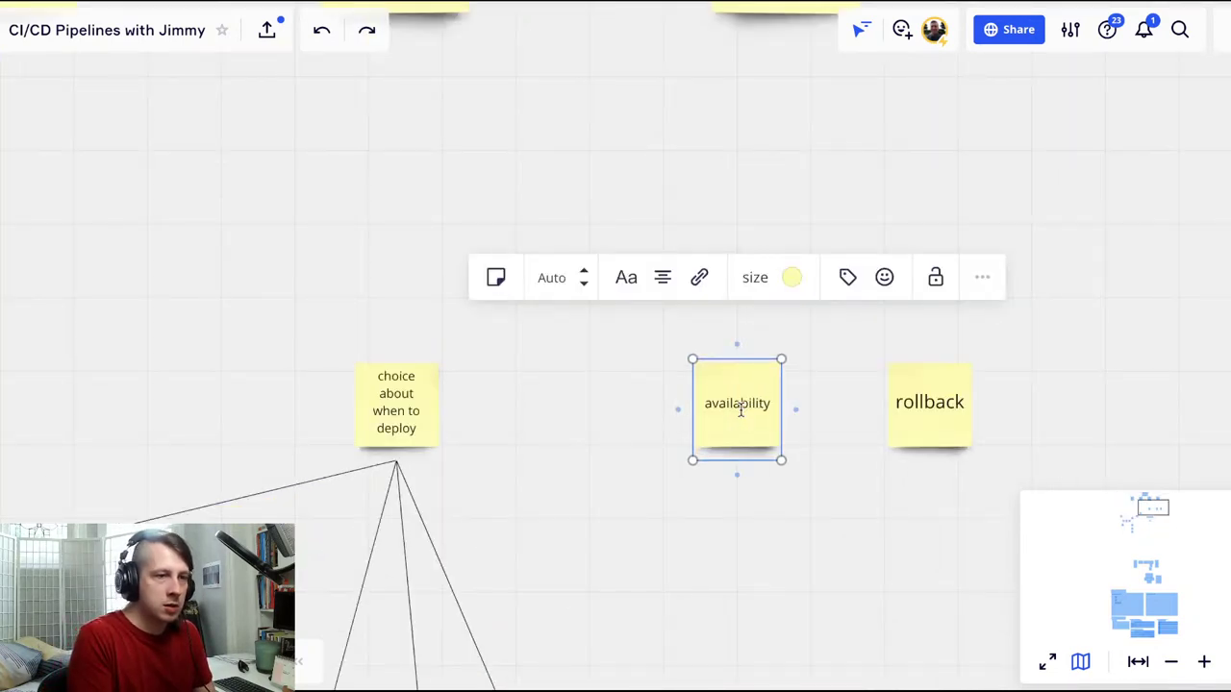
{"action": "scroll", "coordinate": [740, 409], "scroll_direction": "down", "scroll_amount": 5}
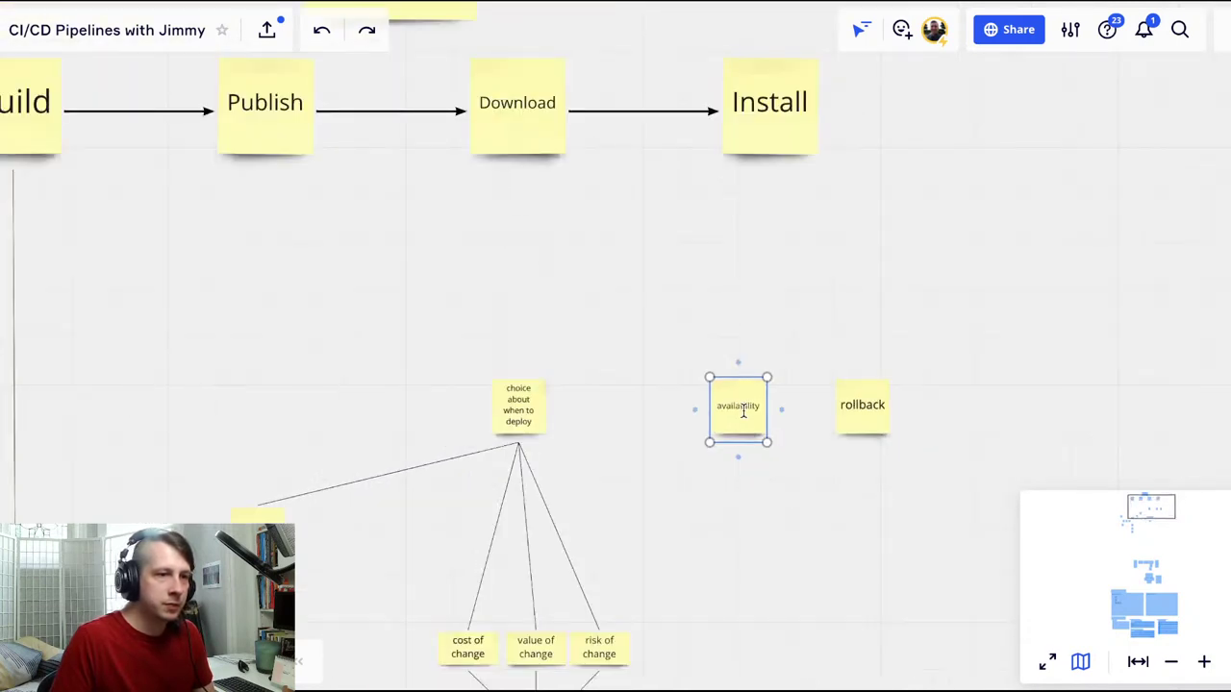
{"action": "type", "text": "to end user"}
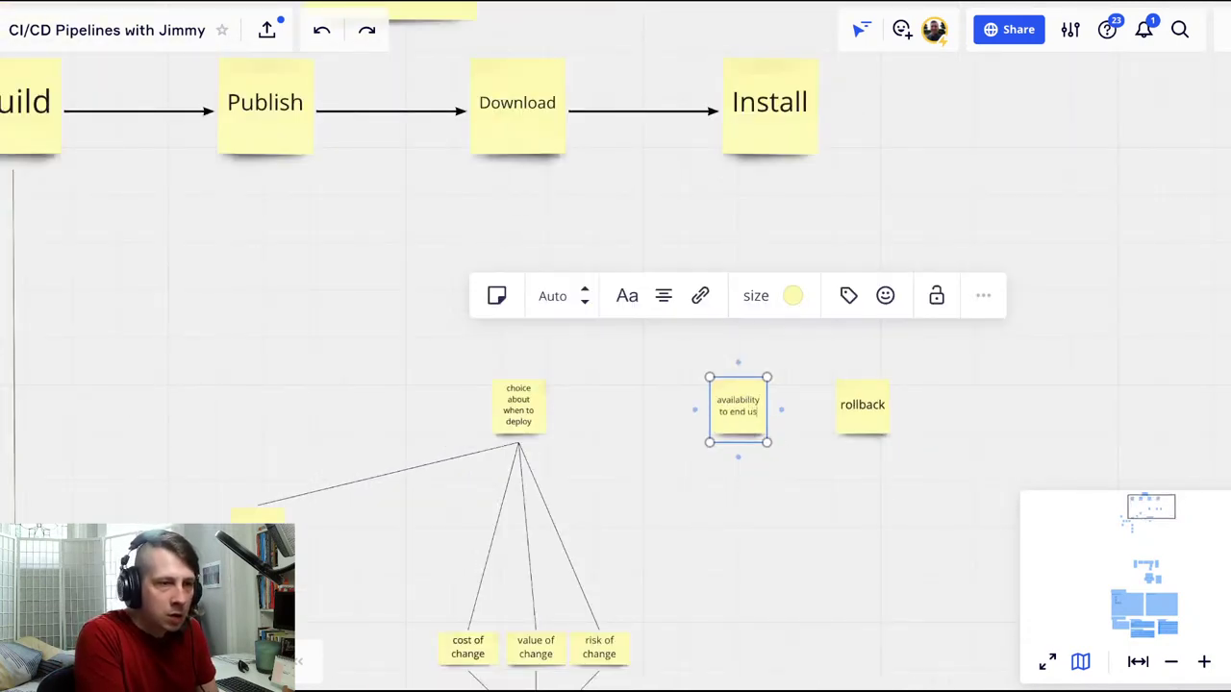
{"action": "left_click", "coordinate": [766, 462]}
Step: Place 'availability to end user' under Install and lower the deployment-choice note
{"action": "left_click_drag", "start_coordinate": [739, 409], "coordinate": [750, 274]}
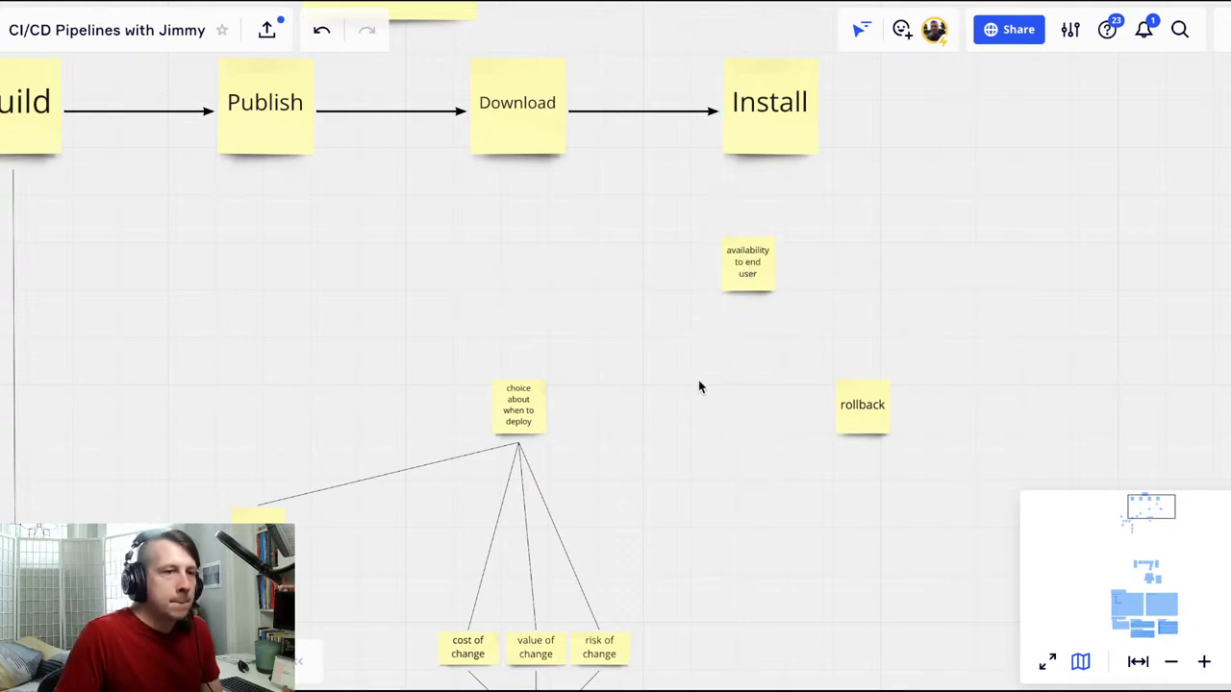
{"action": "left_click_drag", "start_coordinate": [747, 269], "coordinate": [746, 289]}
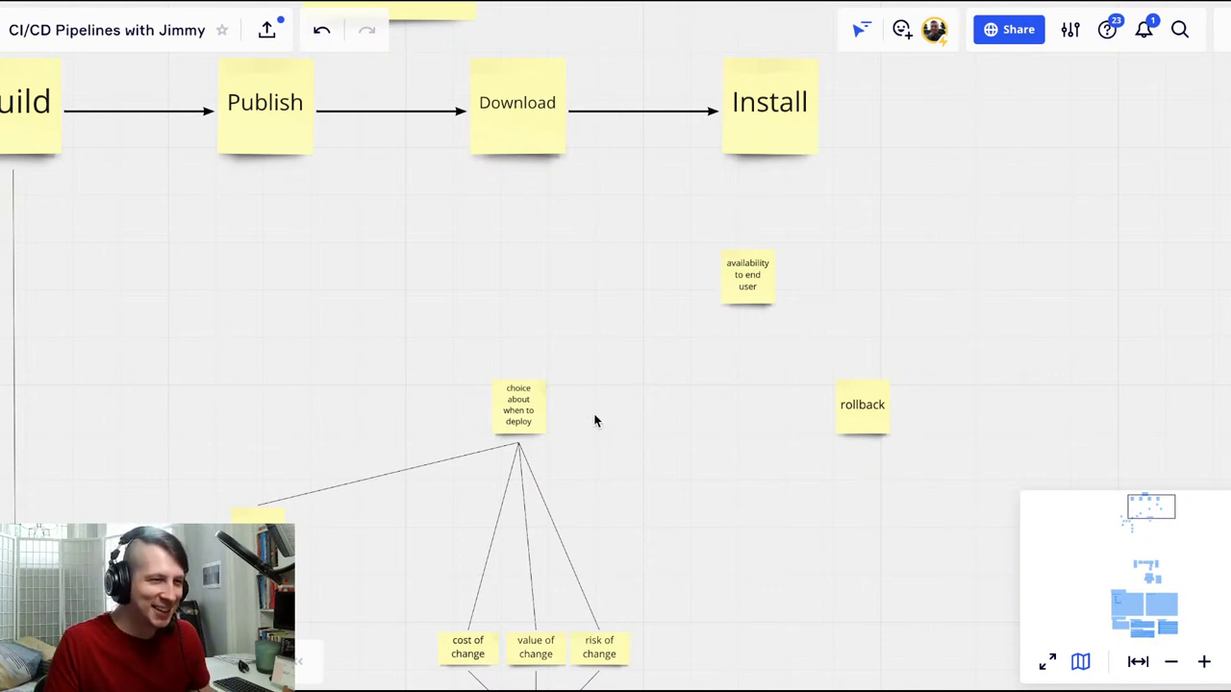
{"action": "mouse_move", "coordinate": [530, 413]}
{"action": "left_mouse_down"}
{"action": "mouse_move", "coordinate": [534, 446]}
{"action": "mouse_move", "coordinate": [532, 433]}
{"action": "left_mouse_up"}
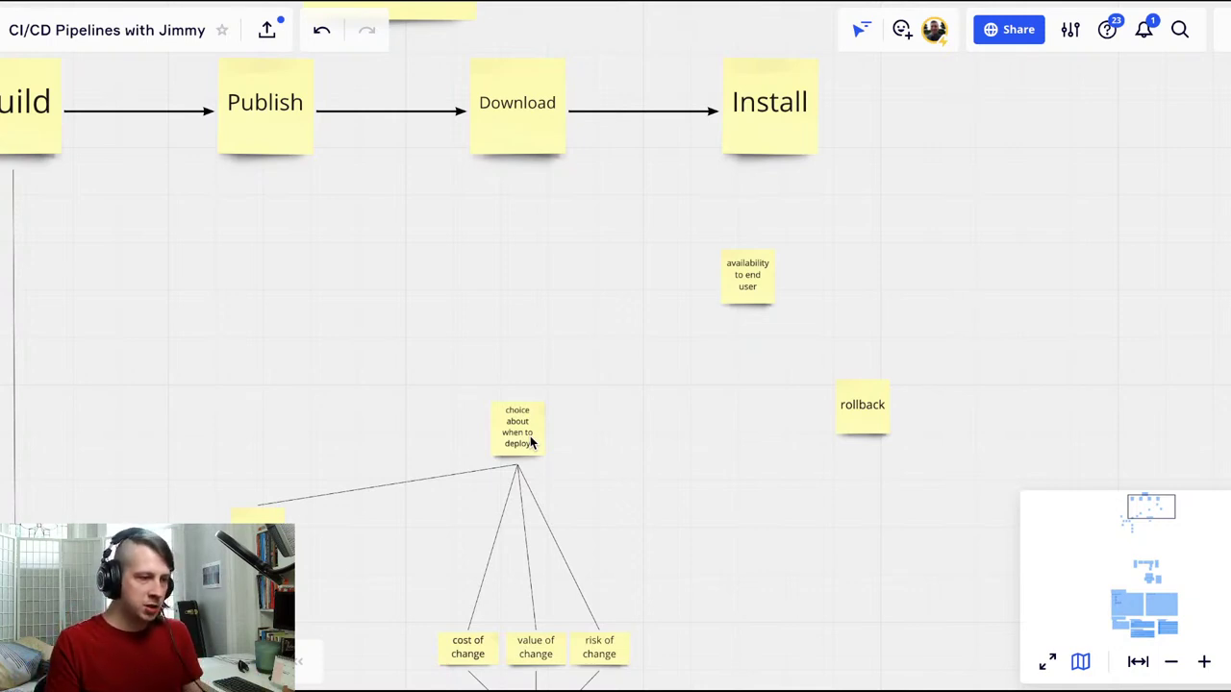
Step: Add a sticky reading 'placement in the environment' above the deployment-choice note
{"action": "key", "text": "n"}
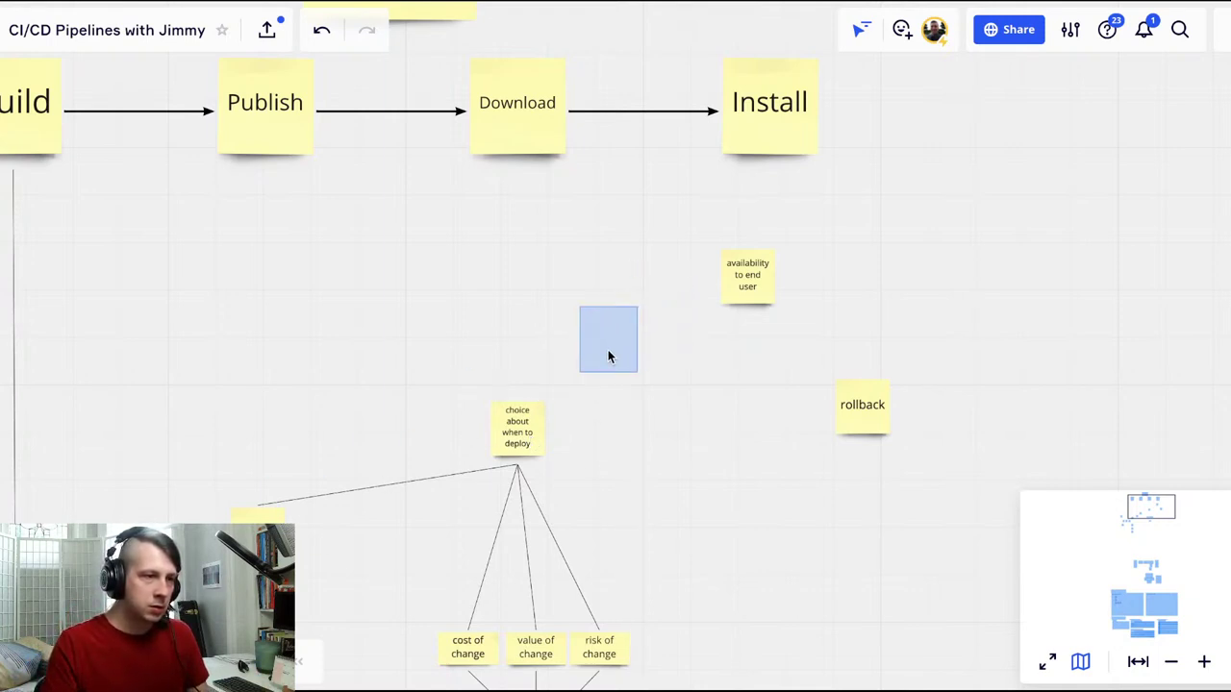
{"action": "left_click", "coordinate": [569, 353]}
{"action": "type", "text": "artifacts"}
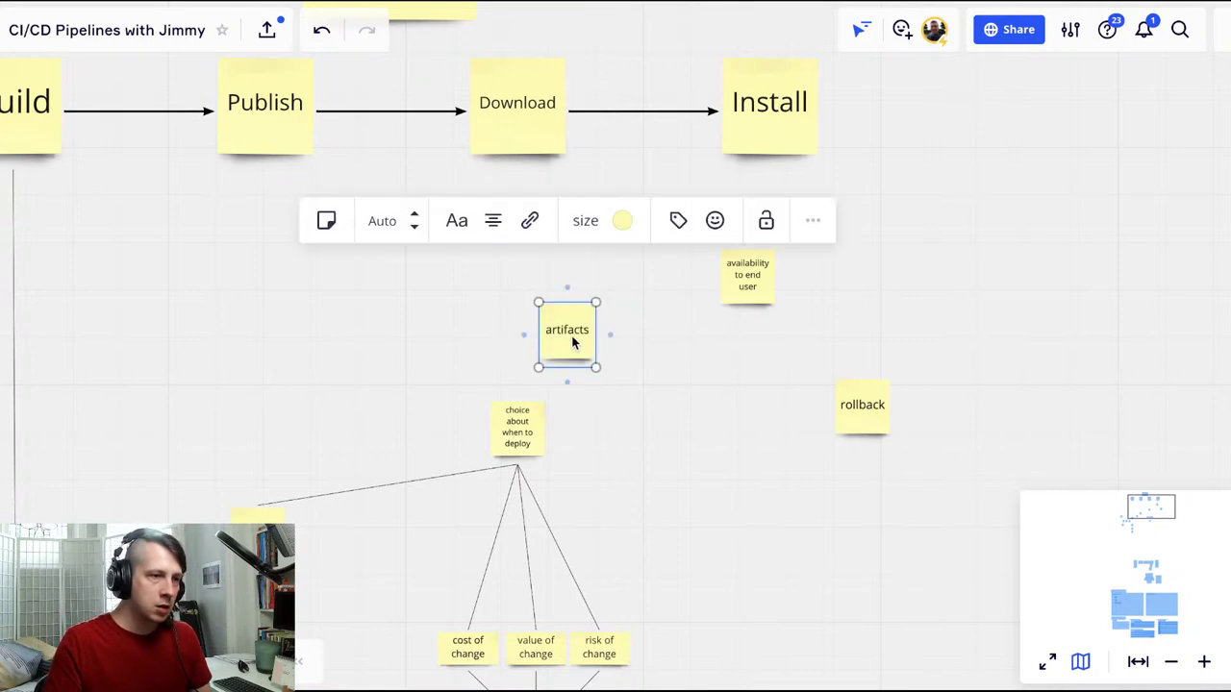
{"action": "double_click", "coordinate": [573, 331]}
{"action": "type", "text": "placeme"}
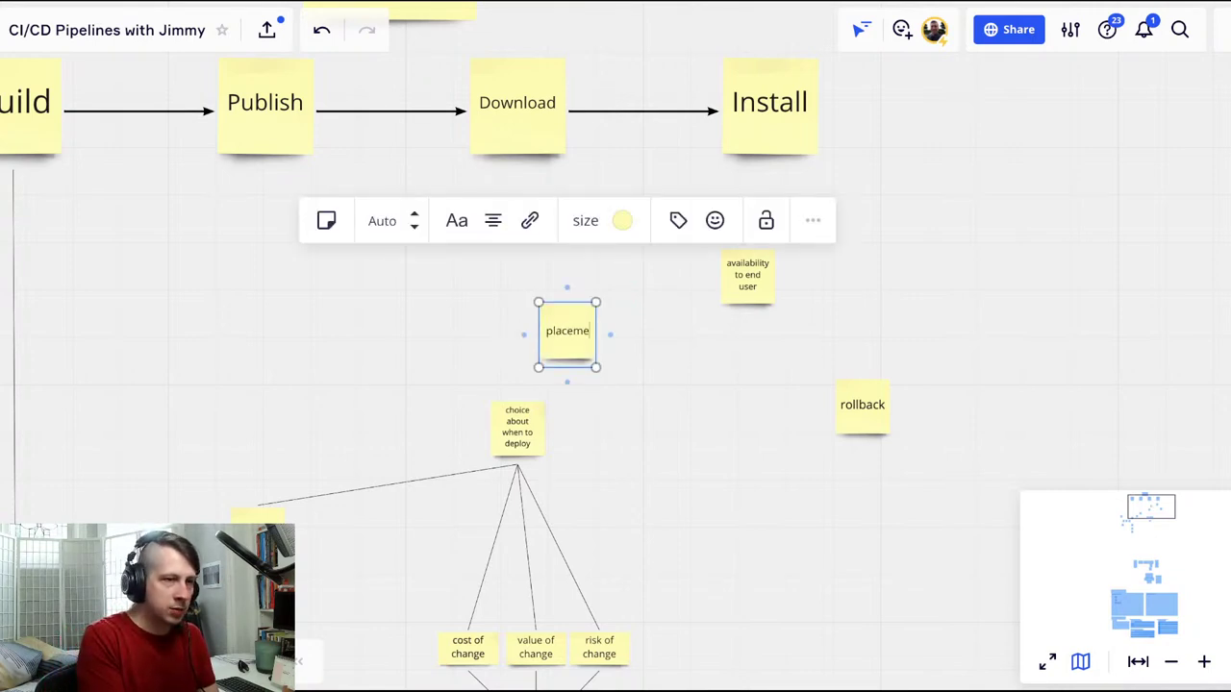
{"action": "type", "text": "nt in the environment"}
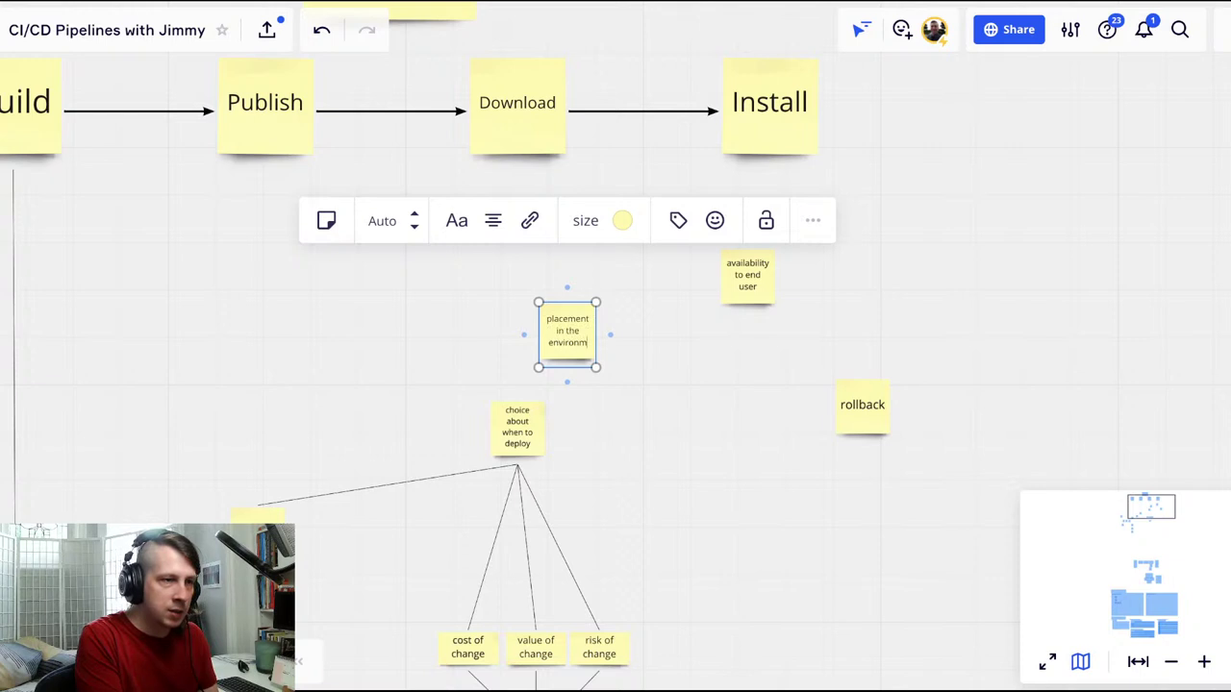
{"action": "left_click", "coordinate": [624, 393]}
Step: Position placement above 'choice about when to deploy' and connect them with a line
{"action": "left_click_drag", "start_coordinate": [516, 439], "coordinate": [518, 299]}
{"action": "left_click_drag", "start_coordinate": [578, 351], "coordinate": [586, 362]}
{"action": "left_click_drag", "start_coordinate": [532, 297], "coordinate": [526, 438]}
{"action": "left_click_drag", "start_coordinate": [560, 351], "coordinate": [511, 313]}
{"action": "left_click", "coordinate": [522, 440]}
{"action": "left_click_drag", "start_coordinate": [520, 394], "coordinate": [528, 327]}
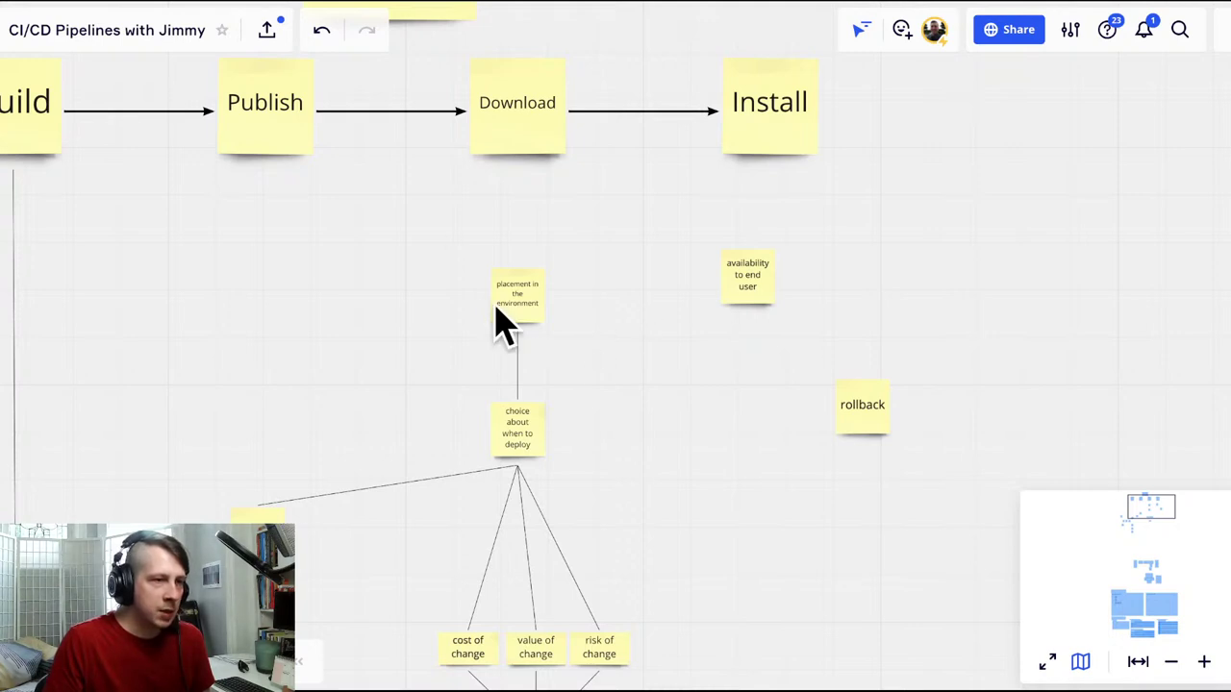
Step: Duplicate the choice note beside it and retype the copy as 'choice about WHERE to deploy'
{"action": "left_click_drag", "start_coordinate": [534, 432], "coordinate": [567, 421]}
{"action": "double_click", "coordinate": [552, 415]}
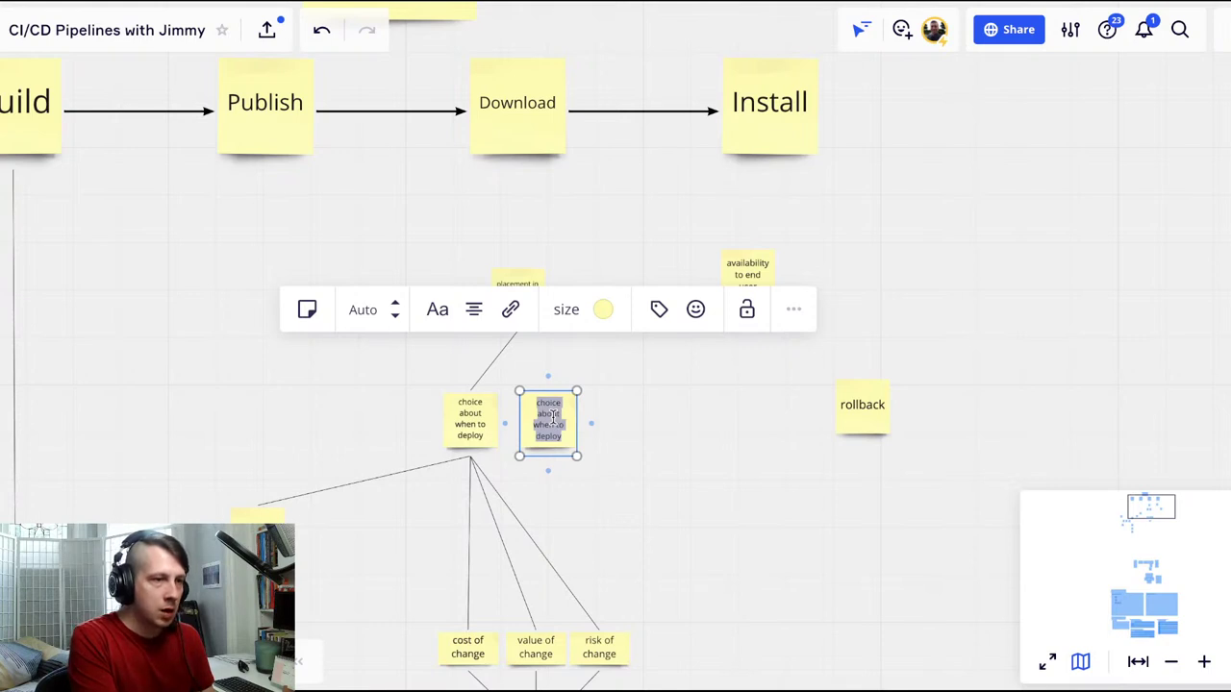
{"action": "type", "text": "choice about WH"}
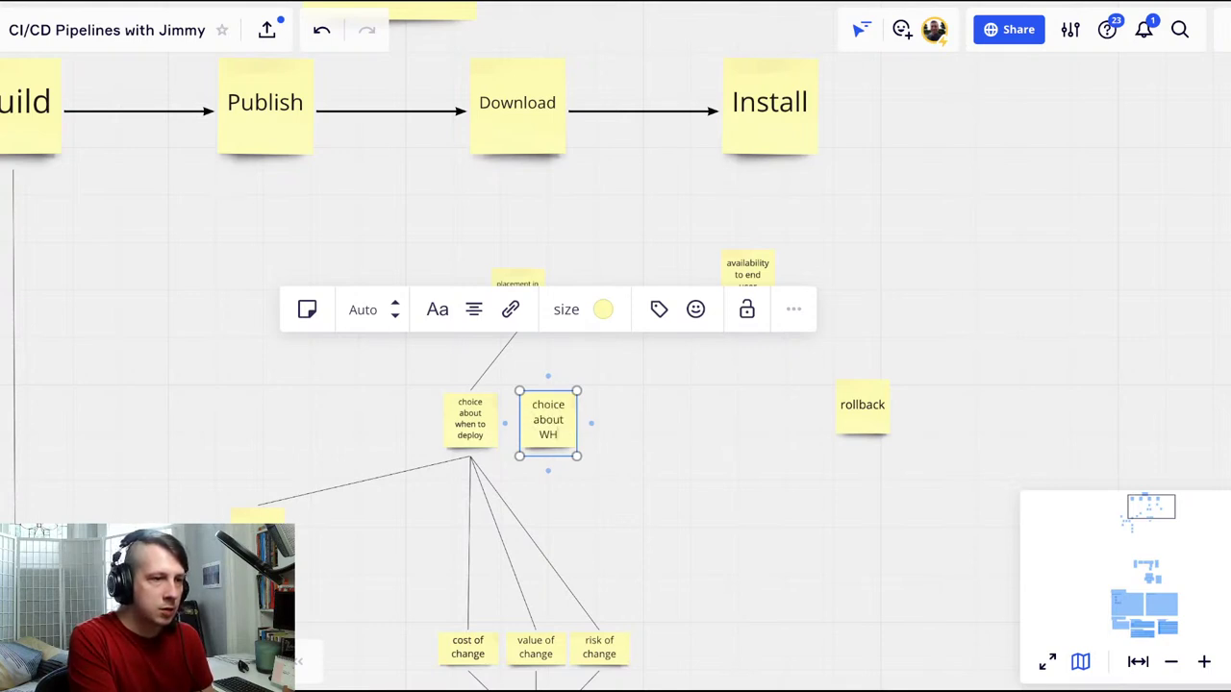
{"action": "type", "text": "ERE to deploy"}
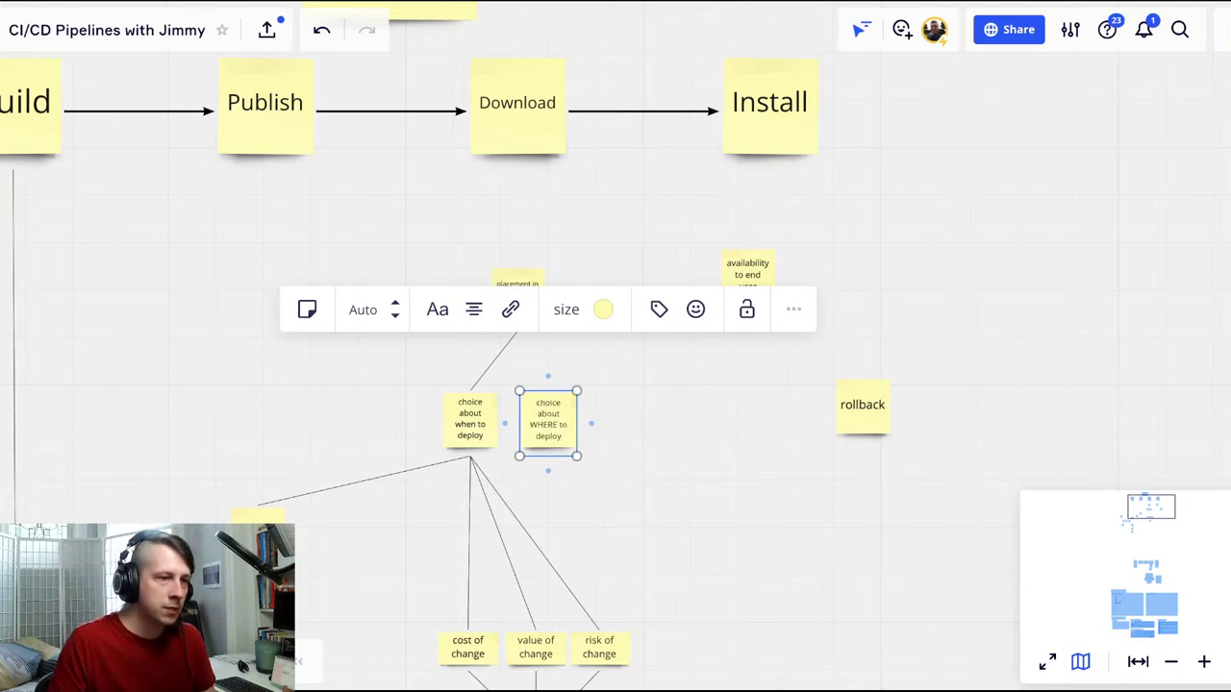
{"action": "left_click", "coordinate": [415, 423]}
Step: Change the original to 'choice about WHEN to deploy' and attach the spare connector to WHERE
{"action": "left_click", "coordinate": [483, 423]}
{"action": "left_click", "coordinate": [470, 428]}
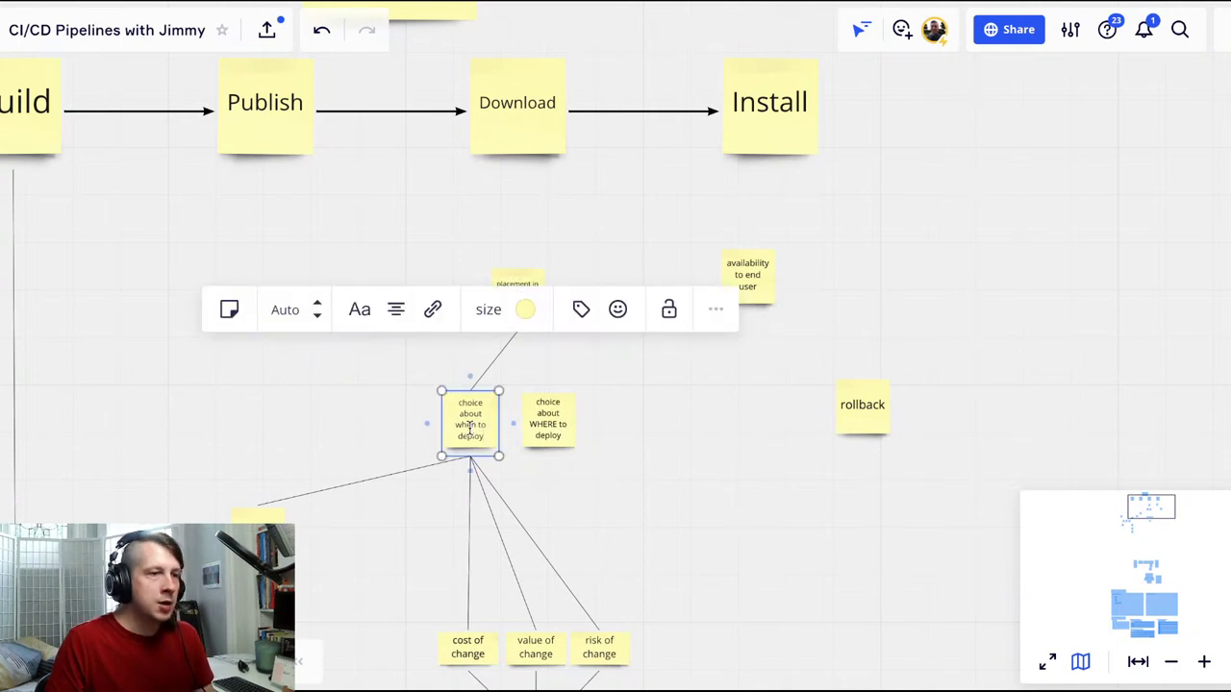
{"action": "double_click", "coordinate": [470, 425]}
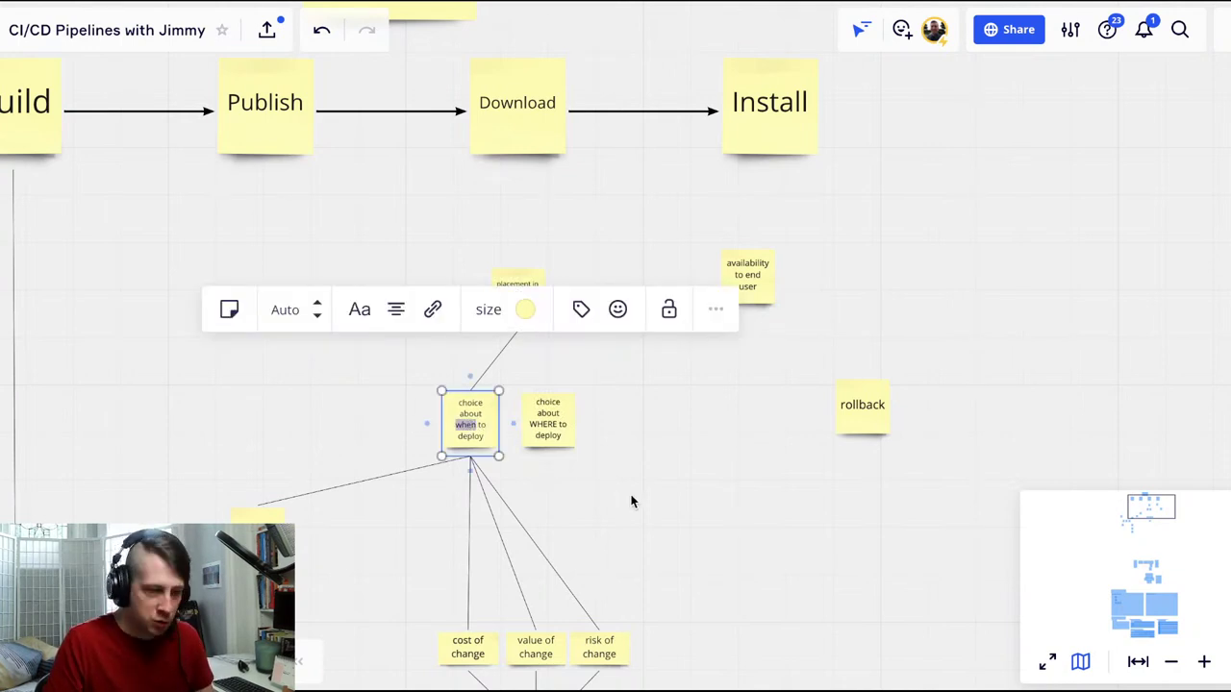
{"action": "type", "text": "WHER"}
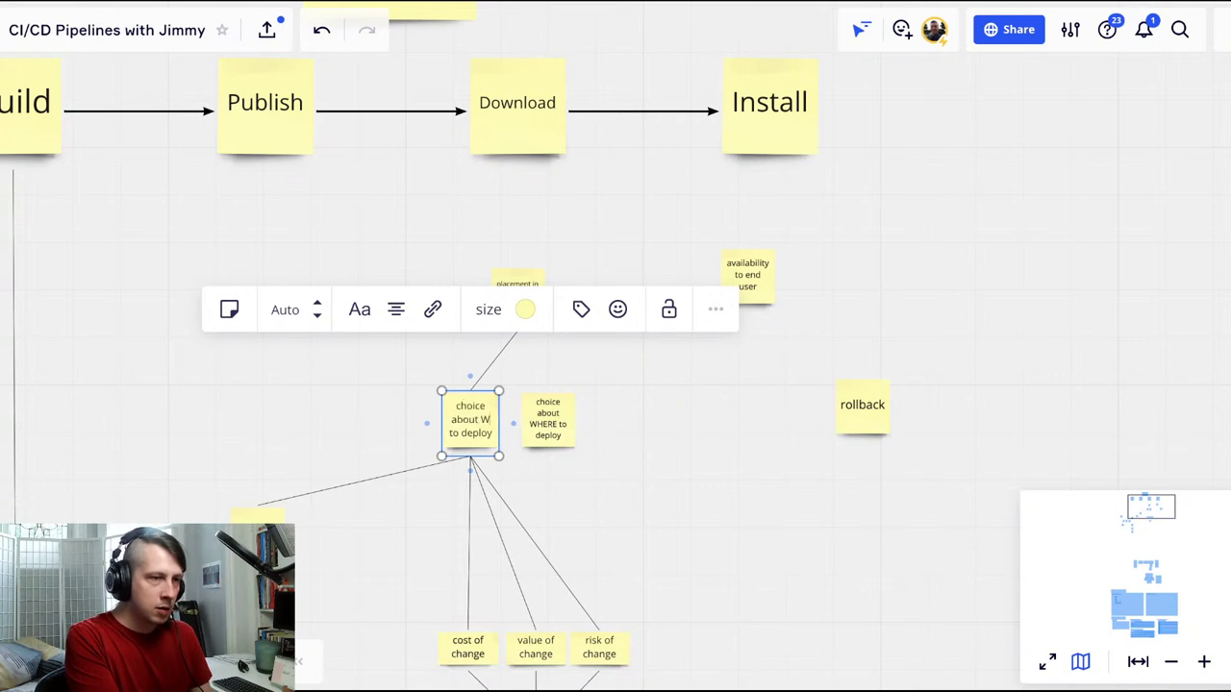
{"action": "key", "text": "BackSpace"}
{"action": "type", "text": "N"}
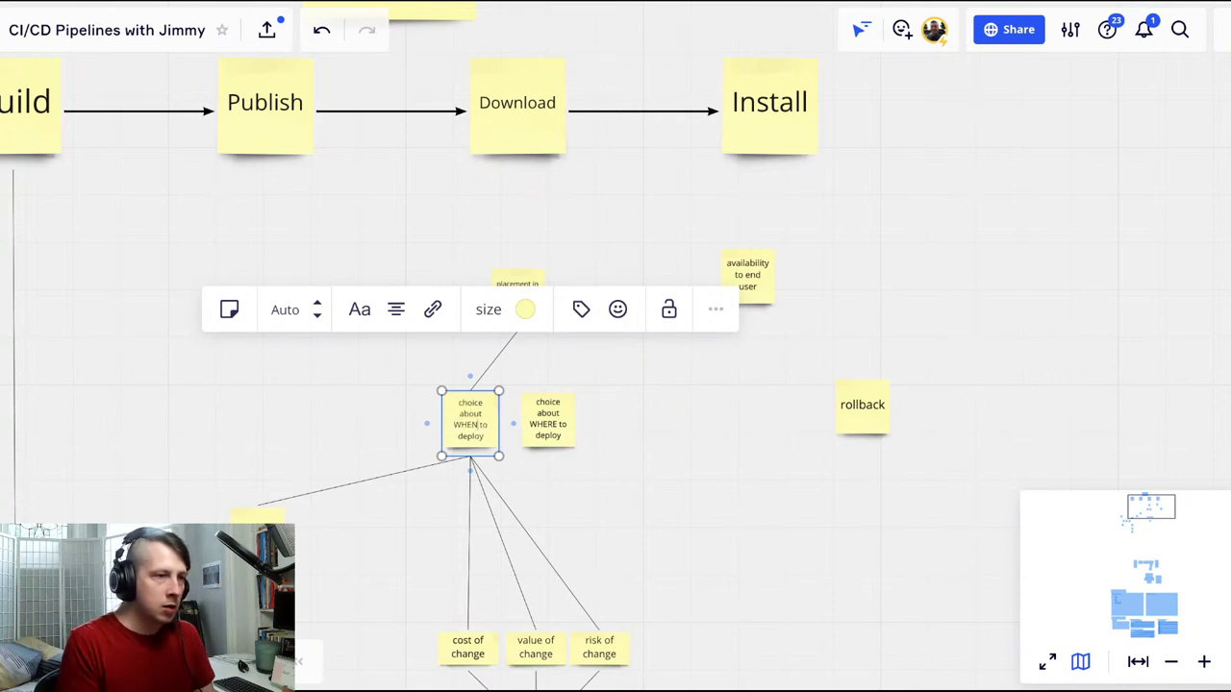
{"action": "left_click", "coordinate": [675, 581]}
{"action": "left_click", "coordinate": [255, 507]}
{"action": "left_click_drag", "start_coordinate": [256, 507], "coordinate": [567, 471]}
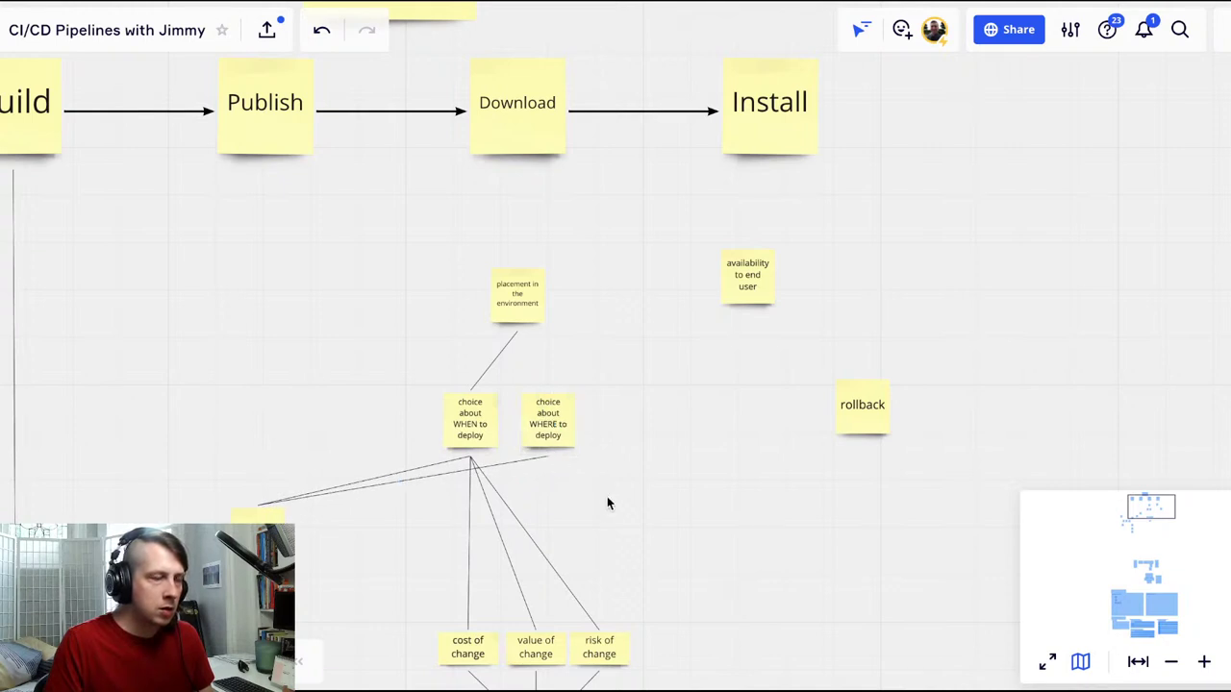
Step: Connect 'choice about WHERE to deploy' to 'placement in the environment'
{"action": "left_click", "coordinate": [553, 419]}
{"action": "left_click_drag", "start_coordinate": [548, 389], "coordinate": [523, 339]}
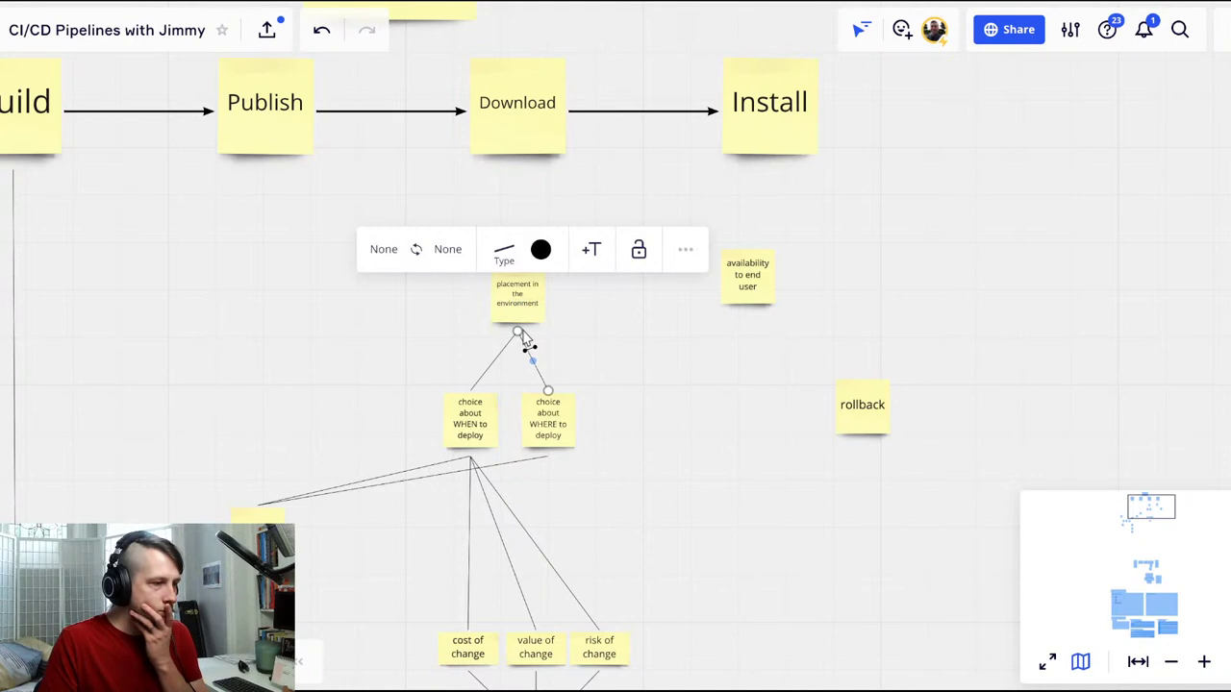
{"action": "left_click", "coordinate": [682, 407]}
{"action": "left_click_drag", "start_coordinate": [682, 407], "coordinate": [652, 440]}
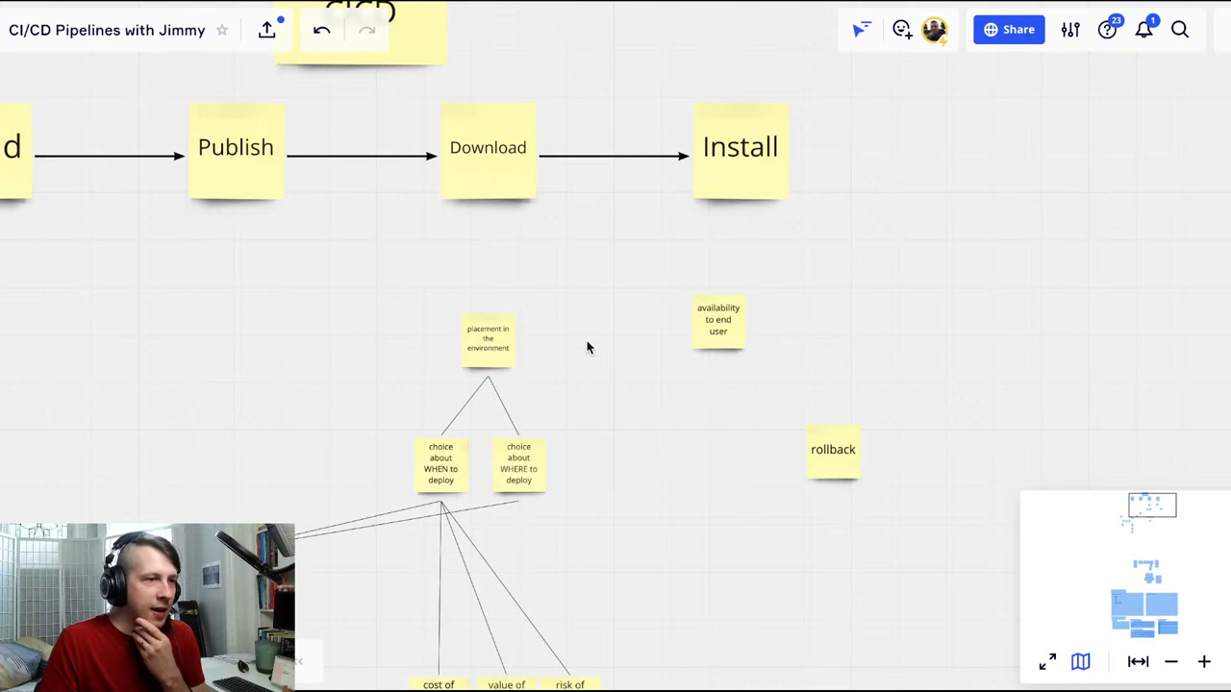
Step: Link placement to 'availability to end user' and place a duplicate of placement beside it
{"action": "left_click_drag", "start_coordinate": [502, 341], "coordinate": [503, 363]}
{"action": "left_click_drag", "start_coordinate": [742, 325], "coordinate": [743, 263]}
{"action": "left_click", "coordinate": [493, 371]}
{"action": "left_click_drag", "start_coordinate": [487, 322], "coordinate": [722, 310]}
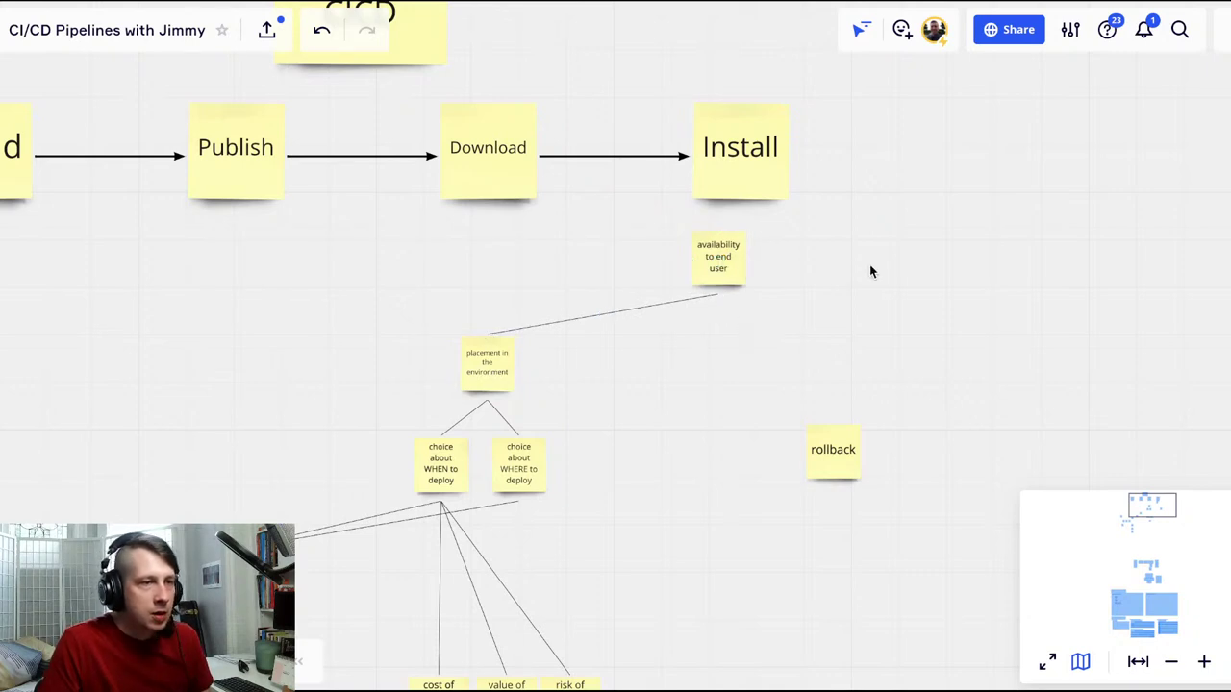
{"action": "left_click_drag", "start_coordinate": [489, 367], "coordinate": [794, 301]}
{"action": "double_click", "coordinate": [794, 299]}
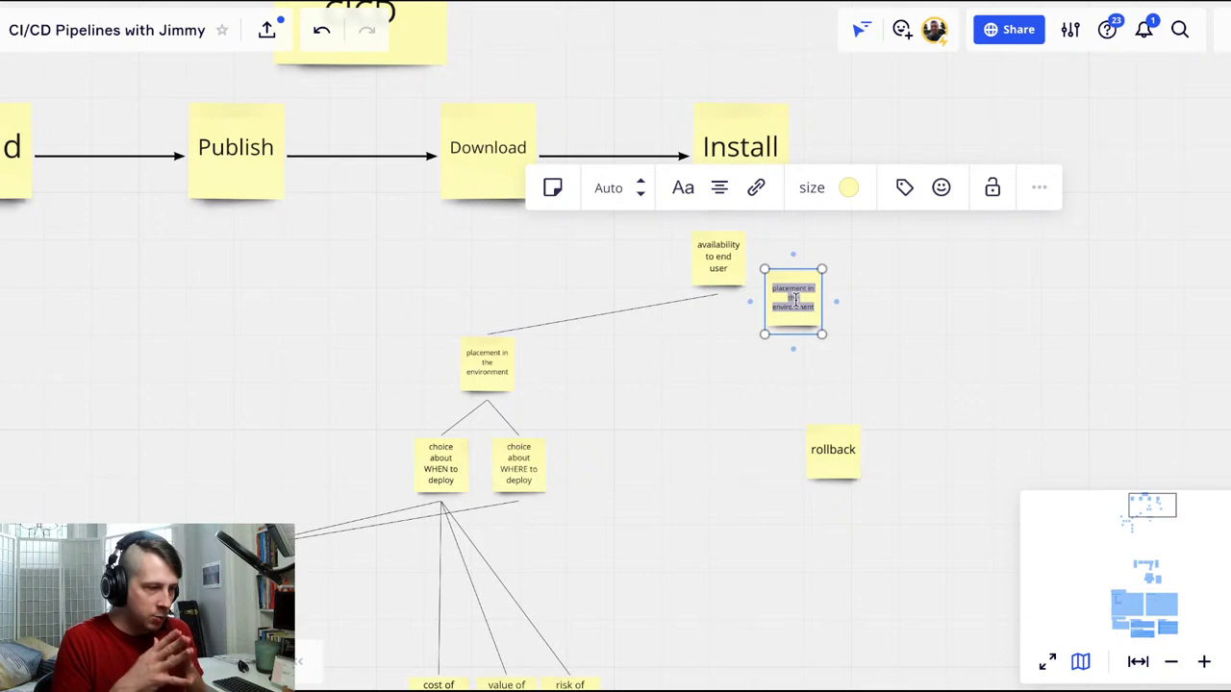
Step: Label the new sticky 'observability', correcting the misspelling
{"action": "type", "text": "moni"}
{"action": "key", "text": "BackSpace"}
{"action": "key", "text": "BackSpace"}
{"action": "key", "text": "BackSpace"}
{"action": "key", "text": "BackSpace"}
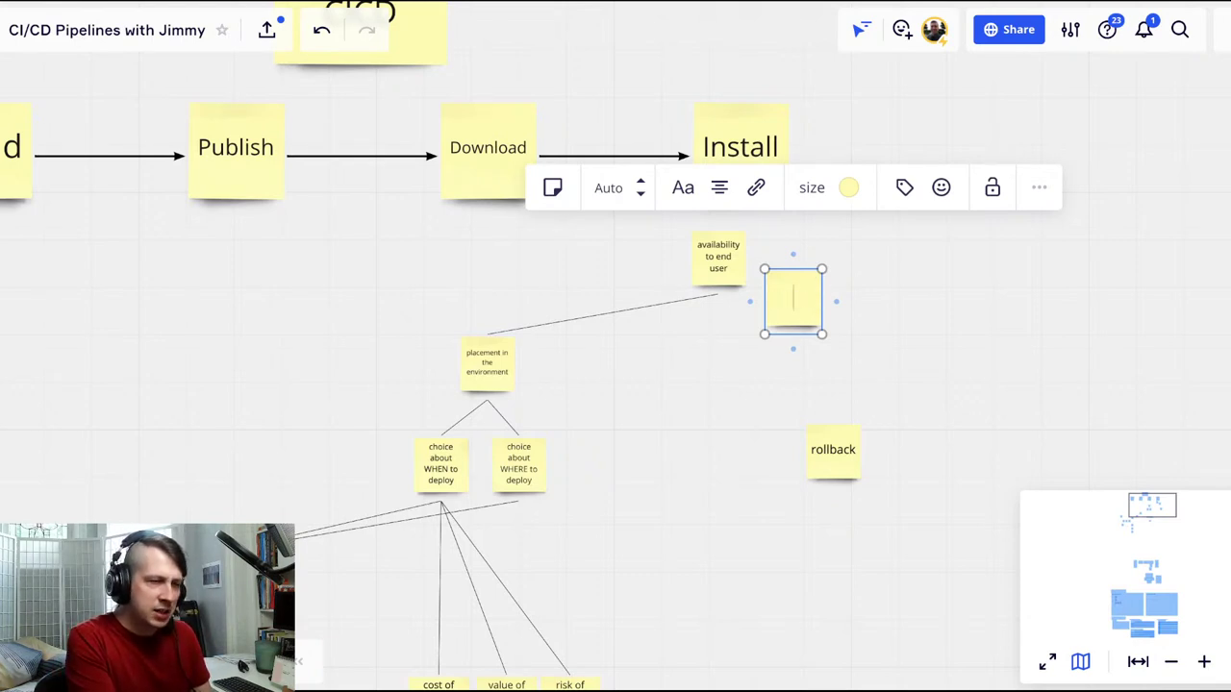
{"action": "type", "text": "observality"}
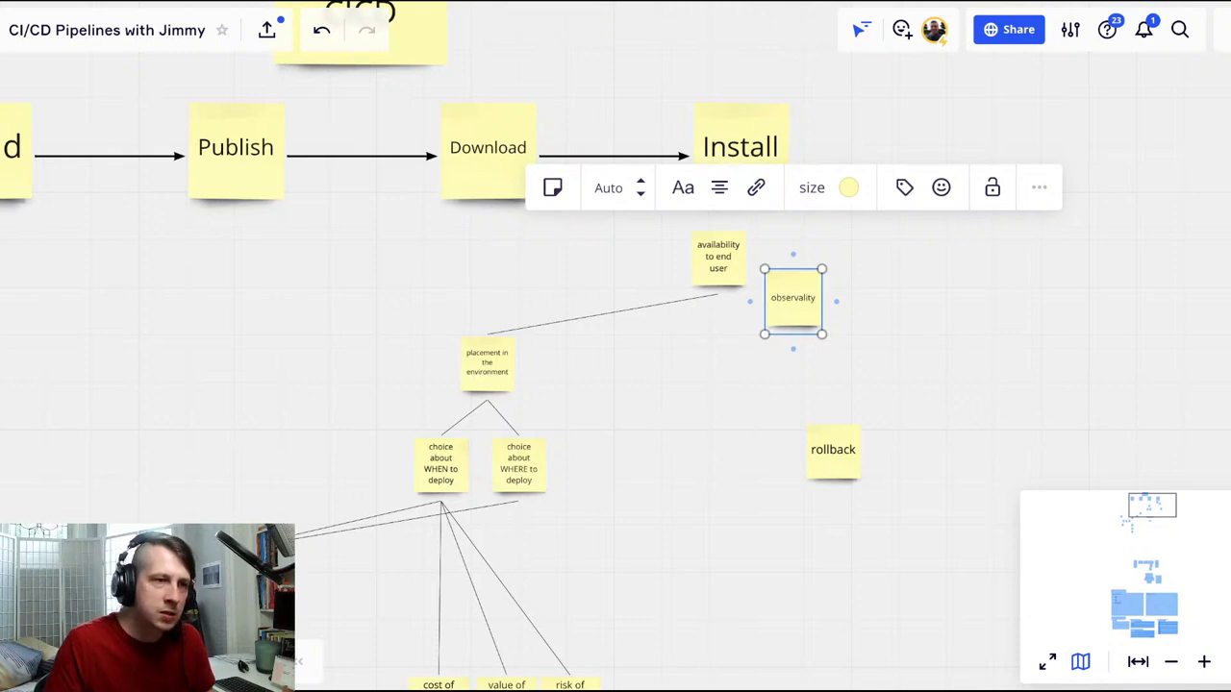
{"action": "key", "text": "Escape"}
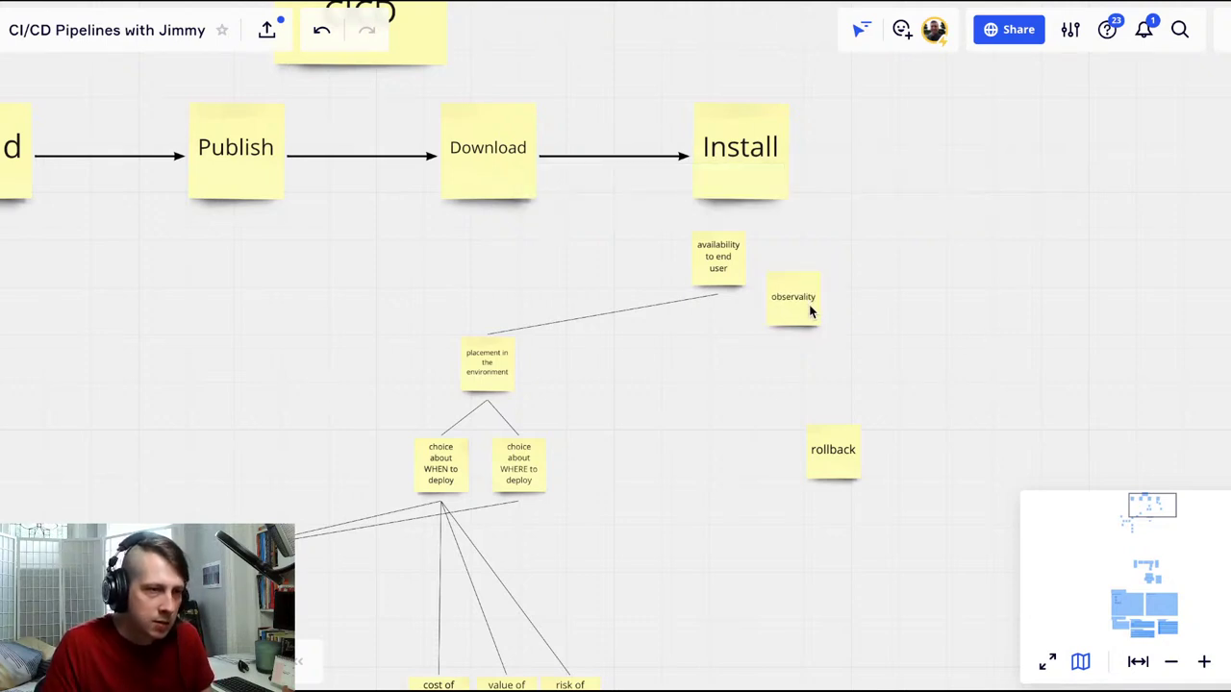
{"action": "left_click", "coordinate": [809, 312]}
{"action": "left_click", "coordinate": [792, 298]}
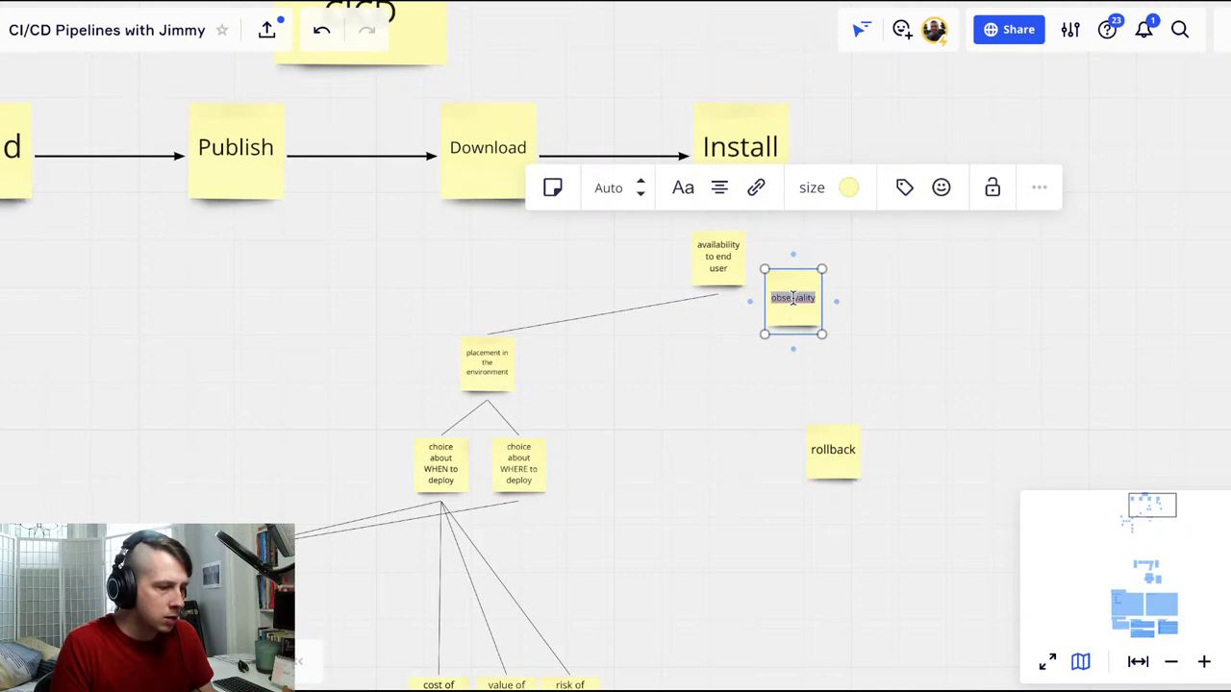
{"action": "type", "text": "observability"}
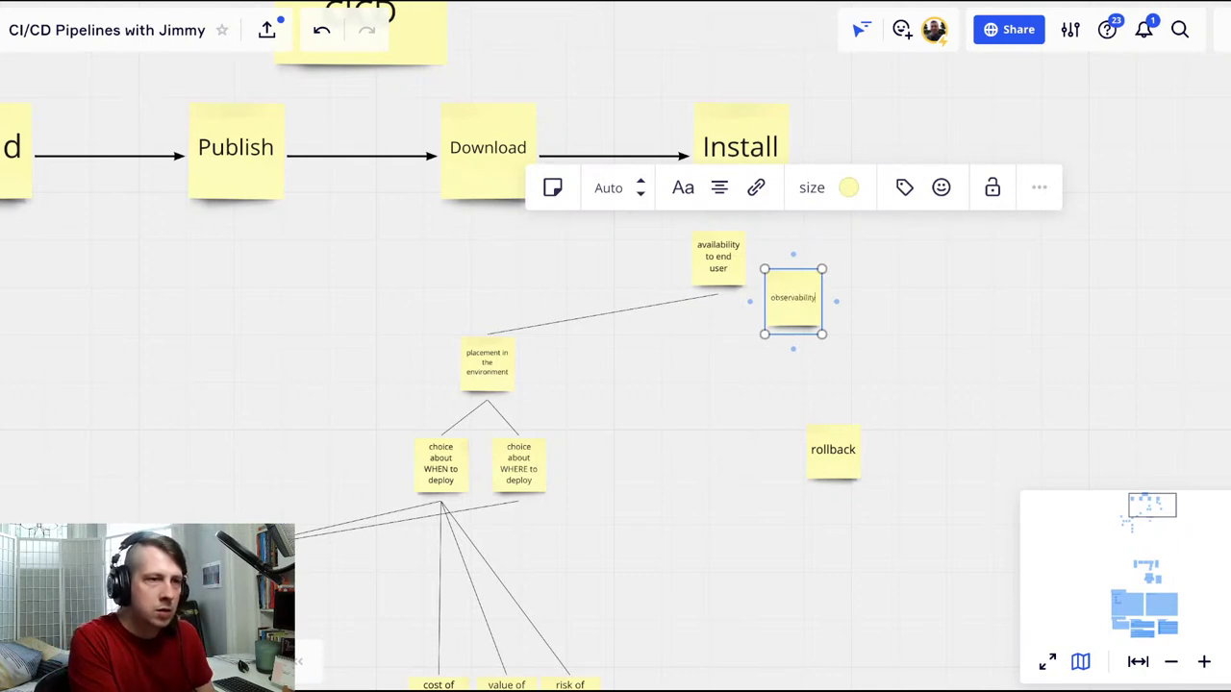
{"action": "key", "text": "Escape"}
Step: Create a 'reliability' note below-left and delete the observability note
{"action": "left_click_drag", "start_coordinate": [813, 314], "coordinate": [771, 360]}
{"action": "type", "text": "reliability"}
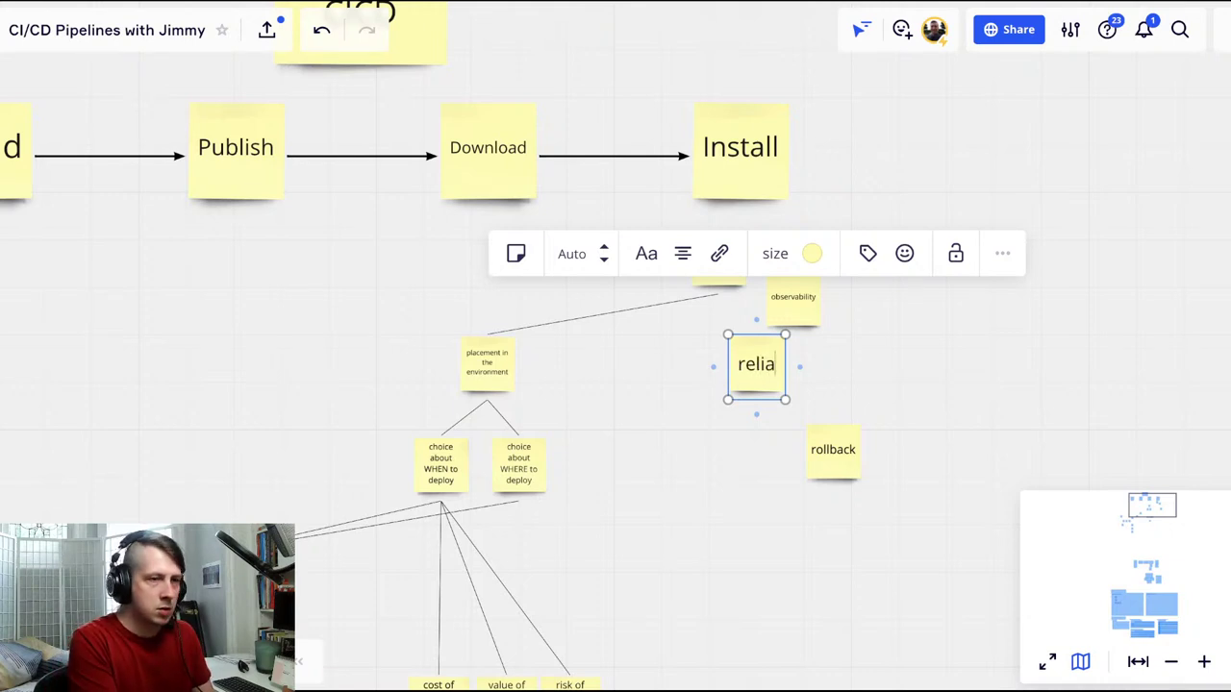
{"action": "left_click", "coordinate": [834, 375]}
{"action": "left_click_drag", "start_coordinate": [814, 308], "coordinate": [835, 306]}
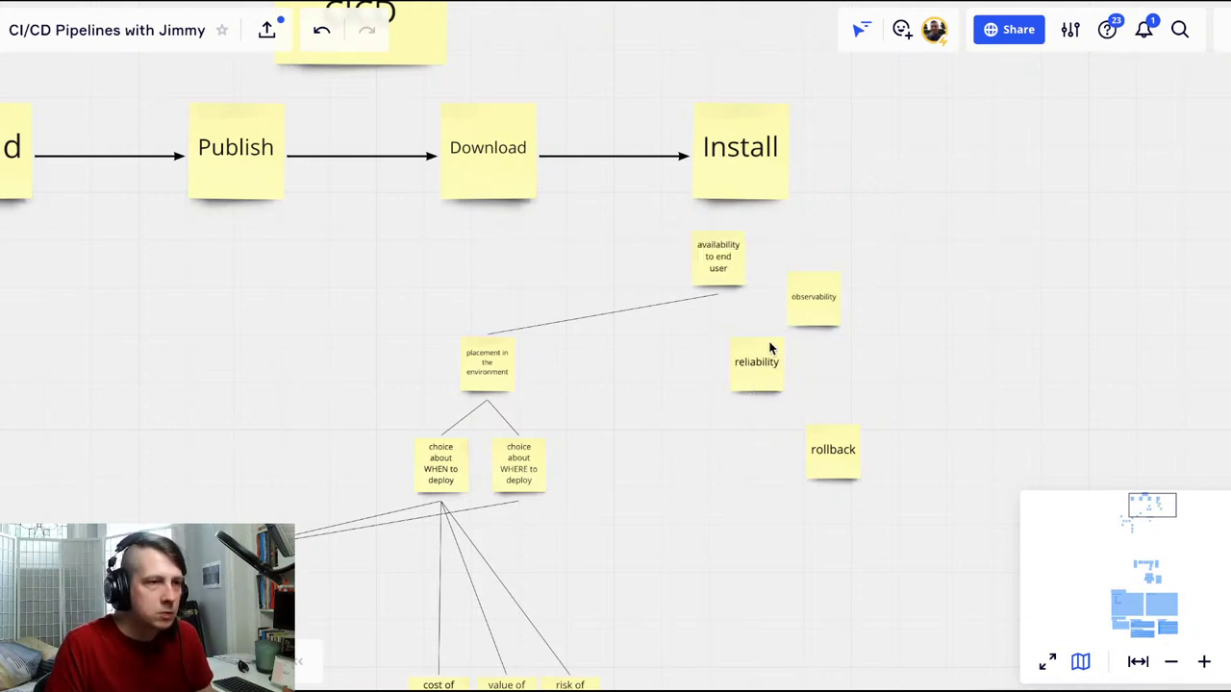
{"action": "left_click", "coordinate": [814, 303]}
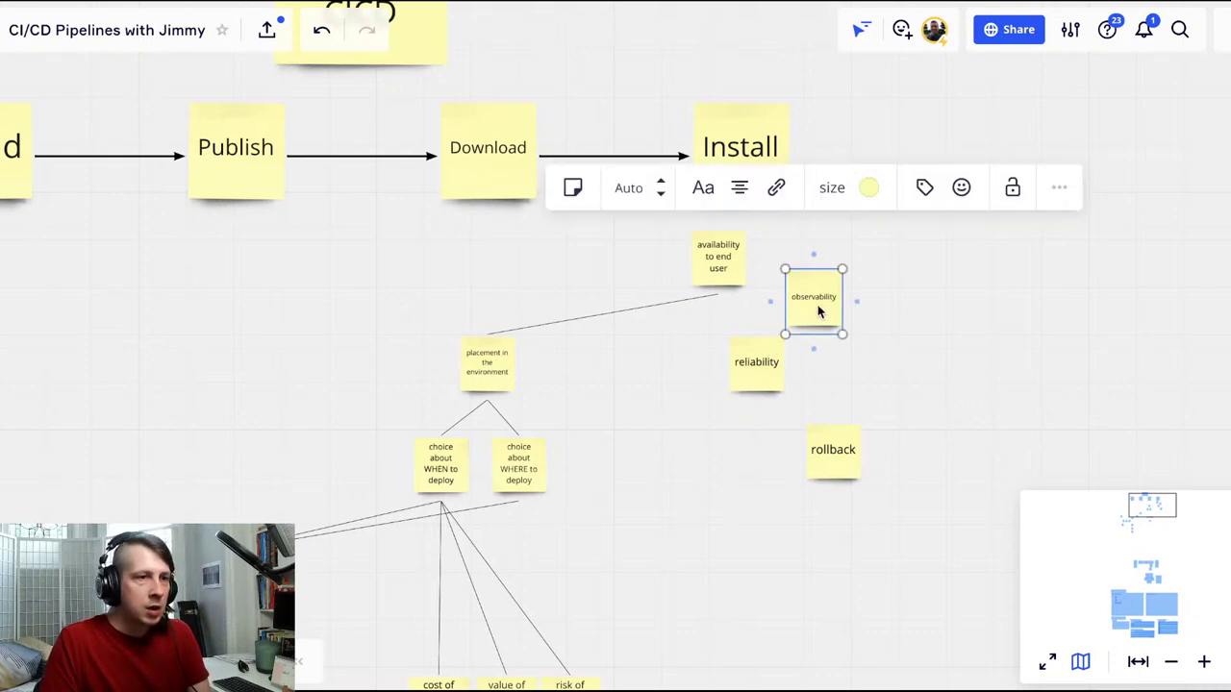
{"action": "key", "text": "Delete"}
{"action": "double_click", "coordinate": [769, 365]}
{"action": "key", "text": "Right"}
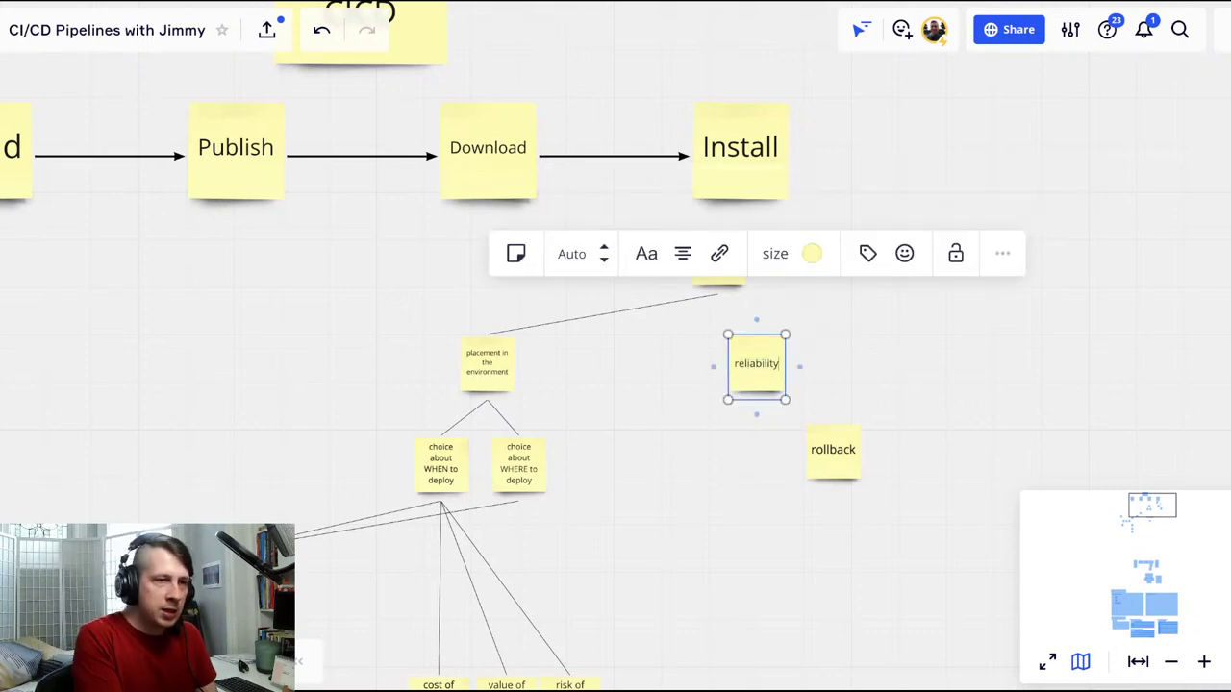
Step: Copy reliability below it and retype the copy as 'signal / monitoring'
{"action": "left_click", "coordinate": [813, 387]}
{"action": "left_click_drag", "start_coordinate": [762, 380], "coordinate": [757, 412]}
{"action": "double_click", "coordinate": [758, 392]}
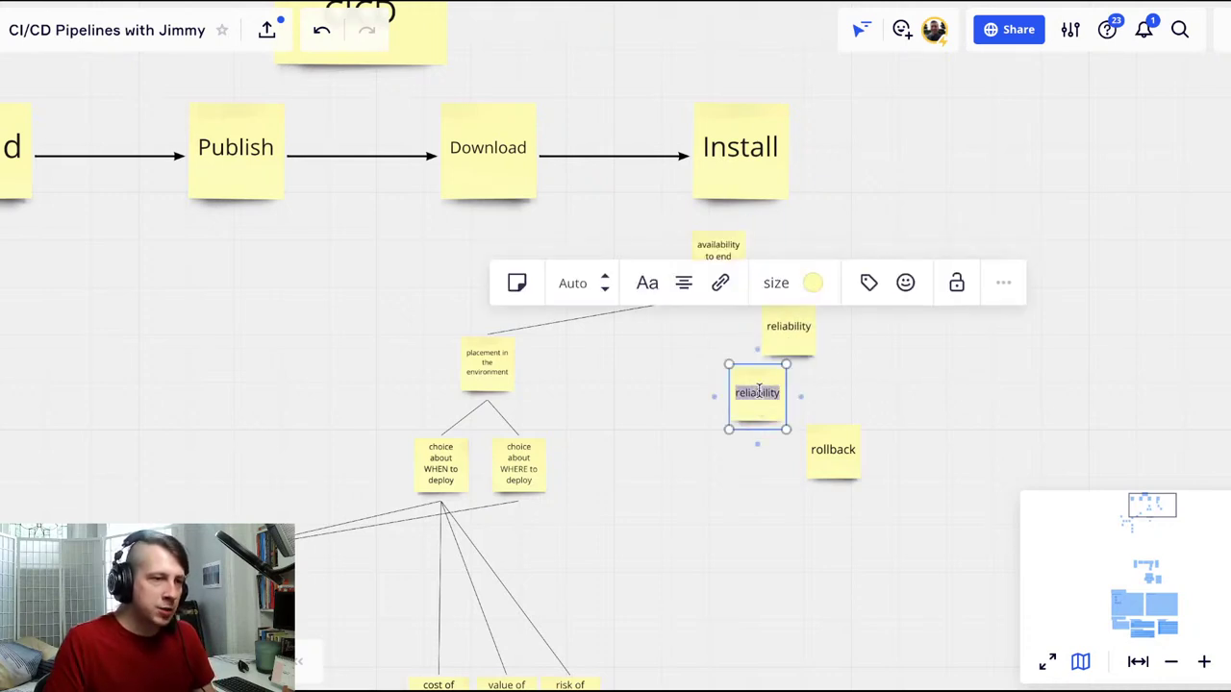
{"action": "type", "text": "signals"}
{"action": "key", "text": "BackSpace"}
{"action": "type", "text": "/ mo"}
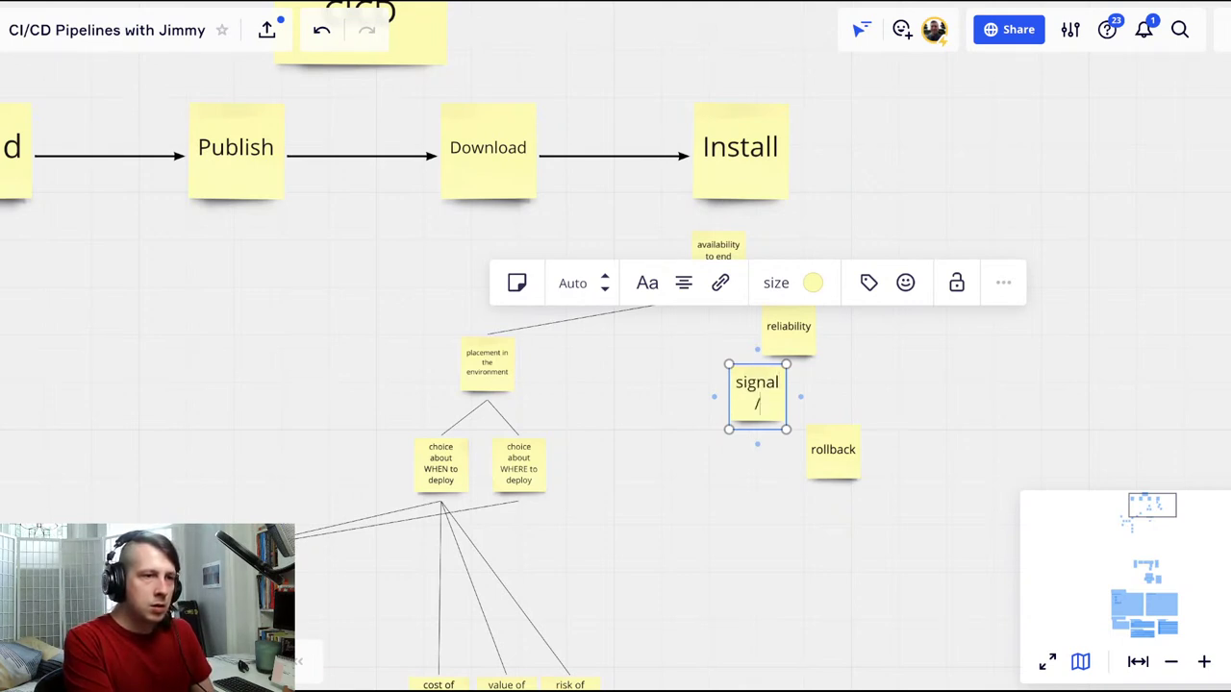
{"action": "key", "text": "BackSpace"}
{"action": "type", "text": "onitoring"}
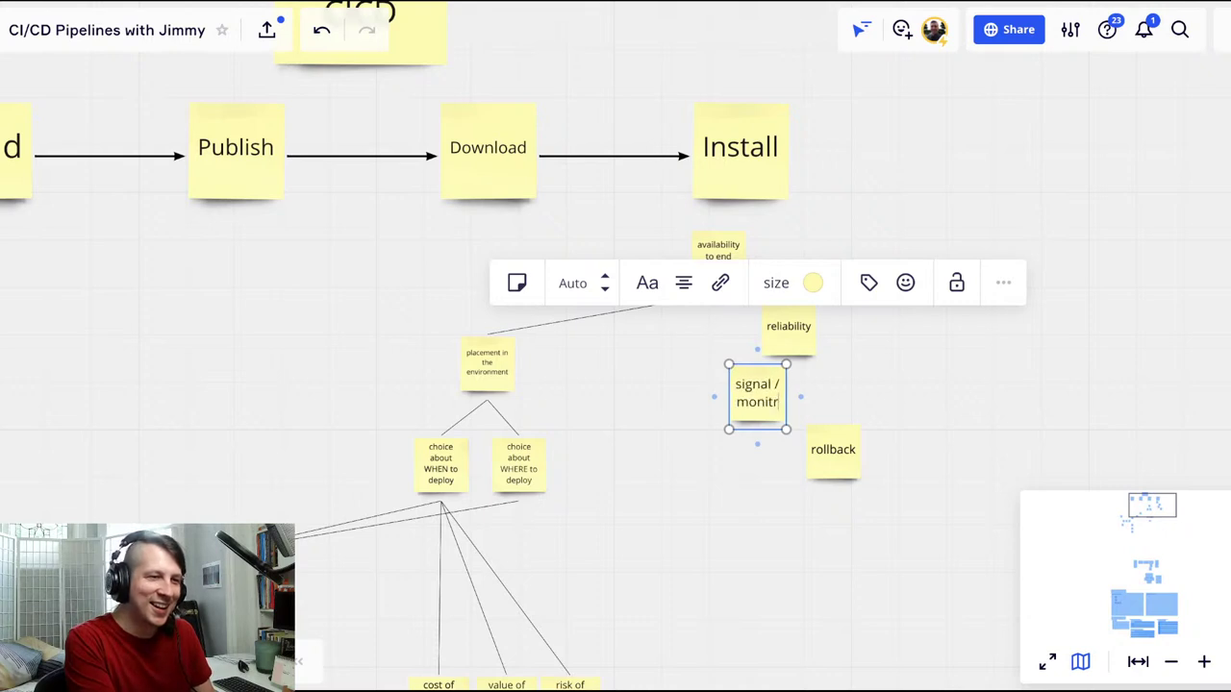
{"action": "left_click", "coordinate": [786, 459]}
{"action": "left_click_drag", "start_coordinate": [775, 399], "coordinate": [776, 421]}
Step: Add a 'launch' note to the left and connect signal / monitoring up to it
{"action": "key", "text": "n"}
{"action": "left_click", "coordinate": [648, 355]}
{"action": "key", "text": "ctrl+v"}
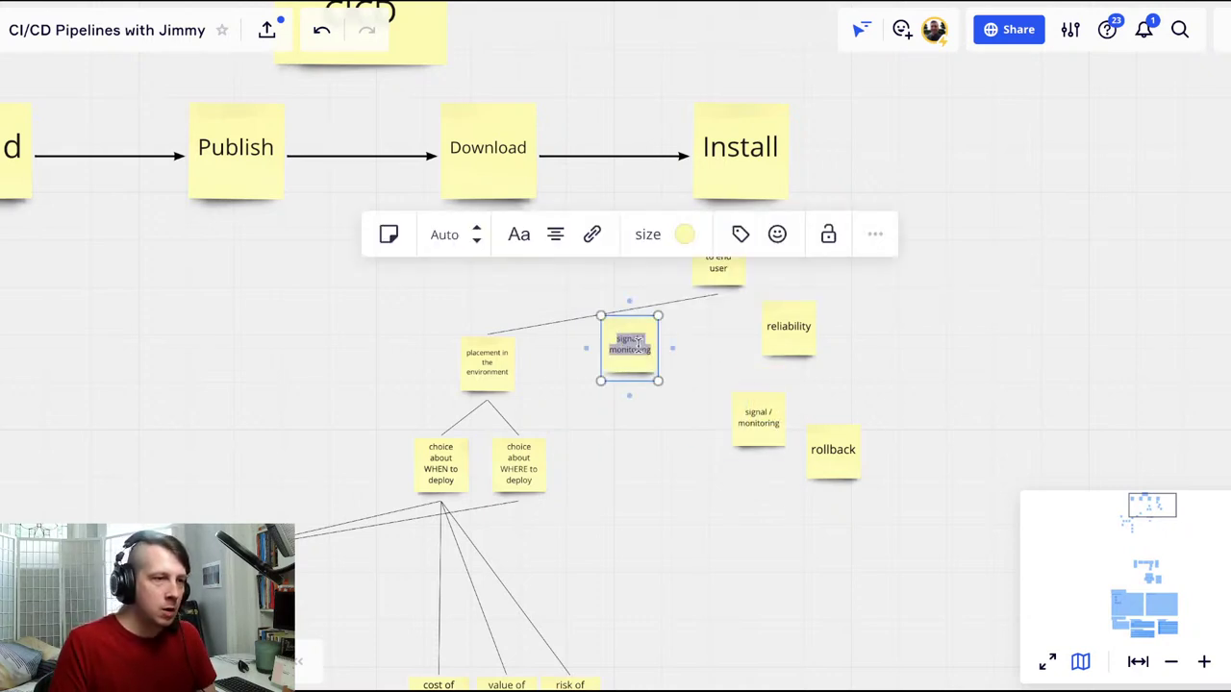
{"action": "type", "text": "launch"}
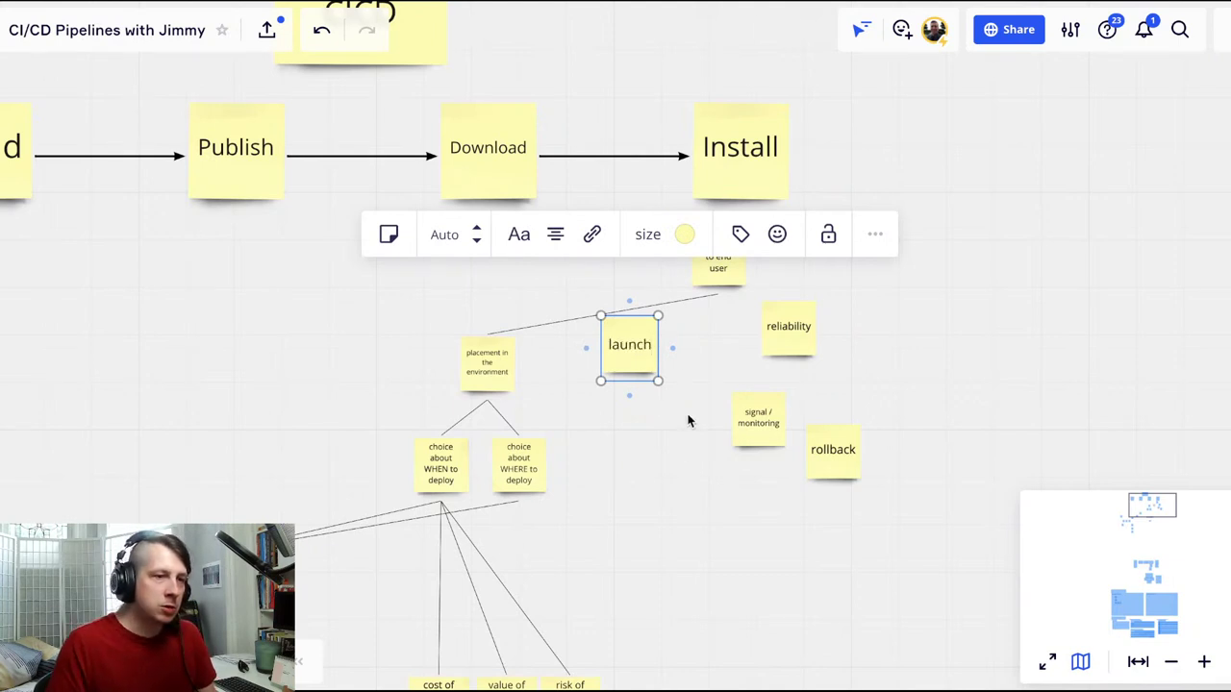
{"action": "left_click", "coordinate": [790, 431]}
{"action": "mouse_move", "coordinate": [769, 426]}
{"action": "left_mouse_down"}
{"action": "mouse_move", "coordinate": [739, 470]}
{"action": "mouse_move", "coordinate": [642, 394]}
{"action": "mouse_move", "coordinate": [715, 360]}
{"action": "left_mouse_up"}
{"action": "double_click", "coordinate": [716, 355]}
Step: Name the copy 'degradation', shift reliability right, and drop signal / monitoring beneath launch
{"action": "type", "text": "degradation"}
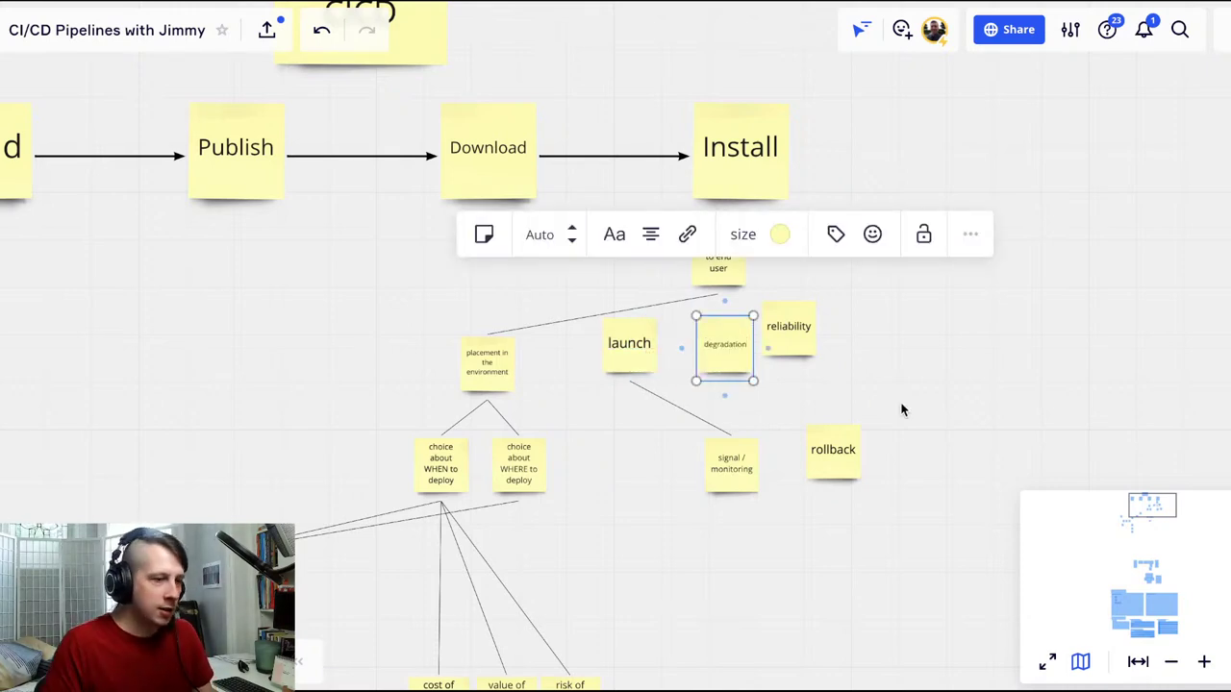
{"action": "left_click", "coordinate": [922, 396]}
{"action": "left_click", "coordinate": [804, 332]}
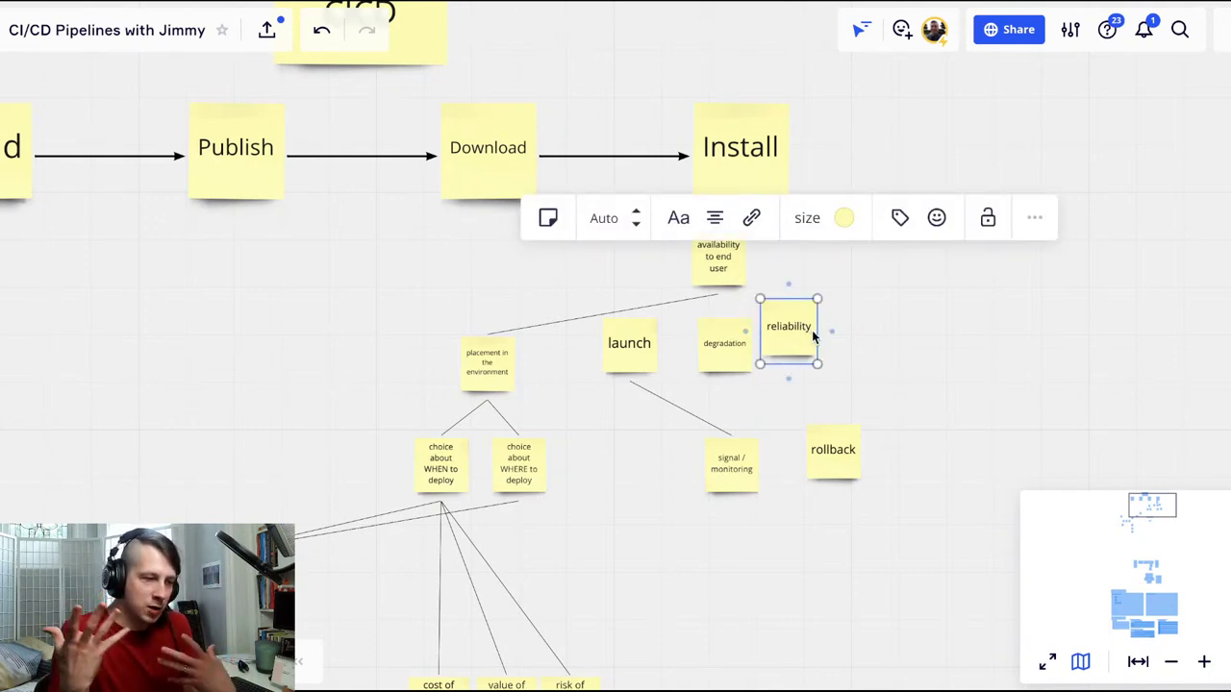
{"action": "left_click", "coordinate": [882, 333]}
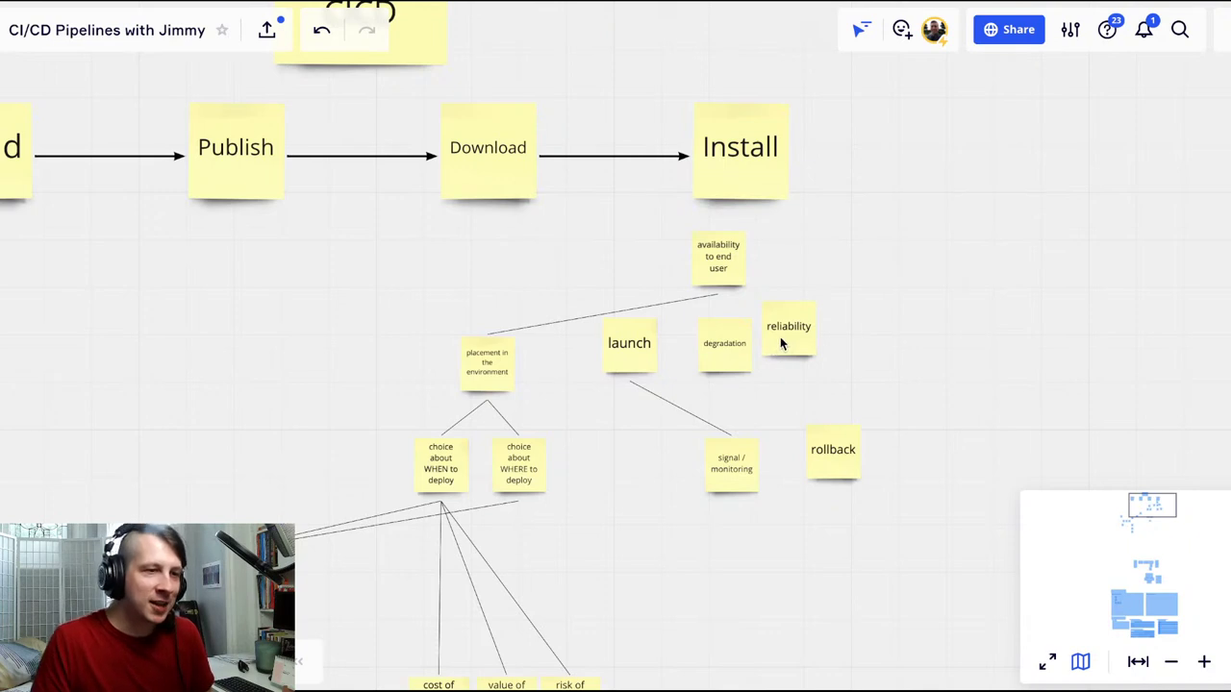
{"action": "left_click_drag", "start_coordinate": [805, 328], "coordinate": [858, 327]}
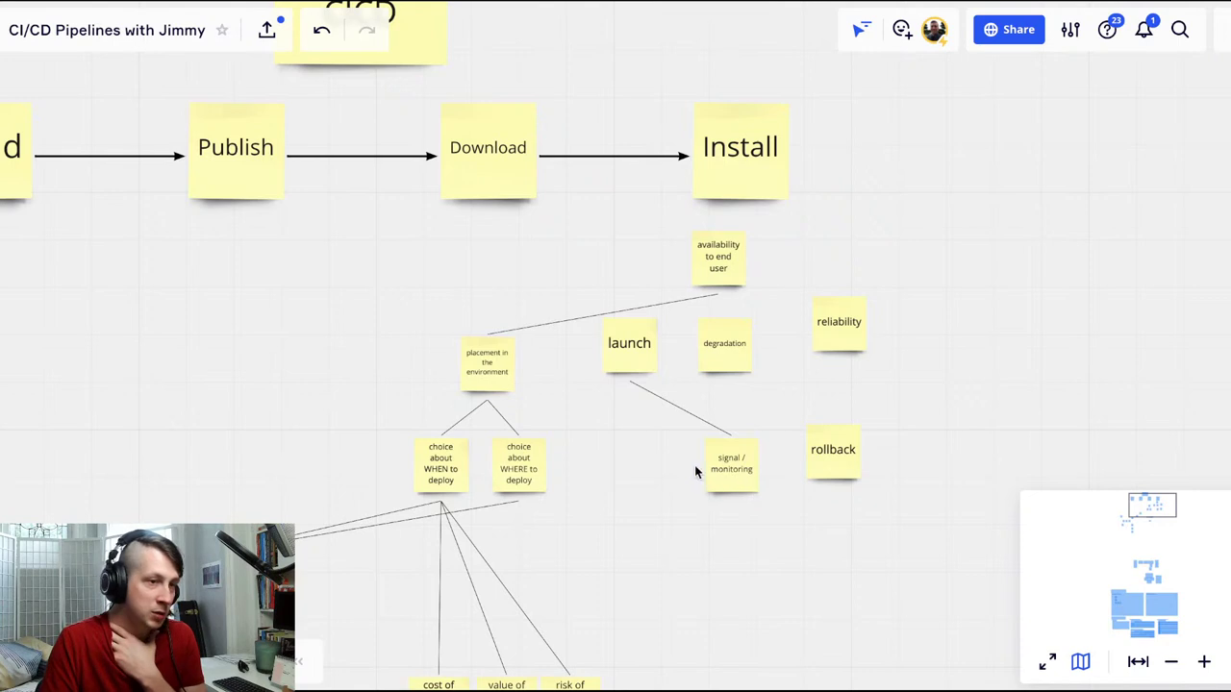
{"action": "left_click_drag", "start_coordinate": [740, 469], "coordinate": [695, 464]}
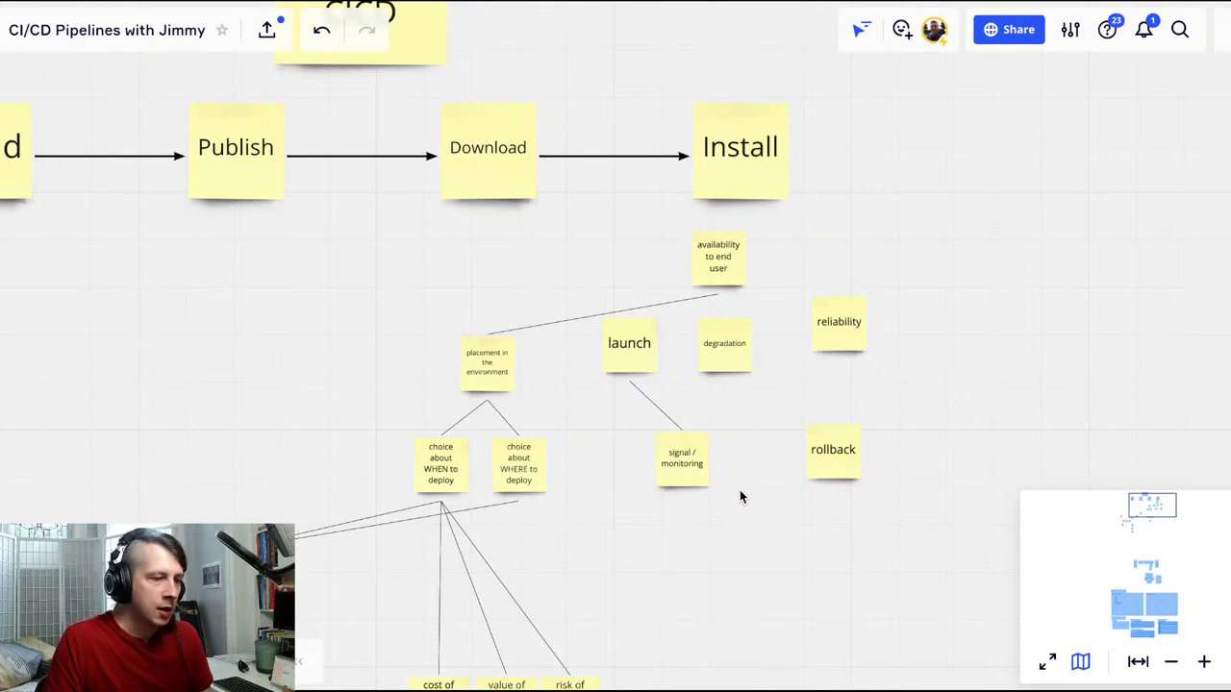
{"action": "left_click_drag", "start_coordinate": [695, 466], "coordinate": [693, 491]}
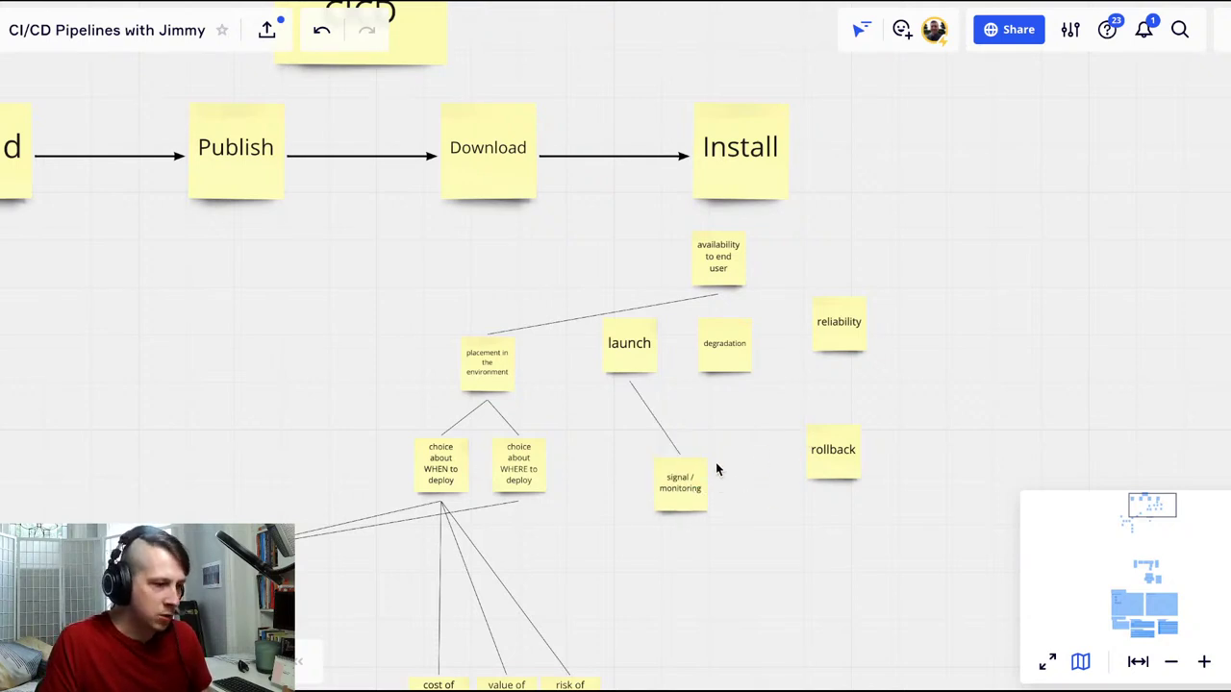
Step: Connect signal / monitoring to degradation and rearrange reliability and signal / monitoring
{"action": "left_click", "coordinate": [688, 481]}
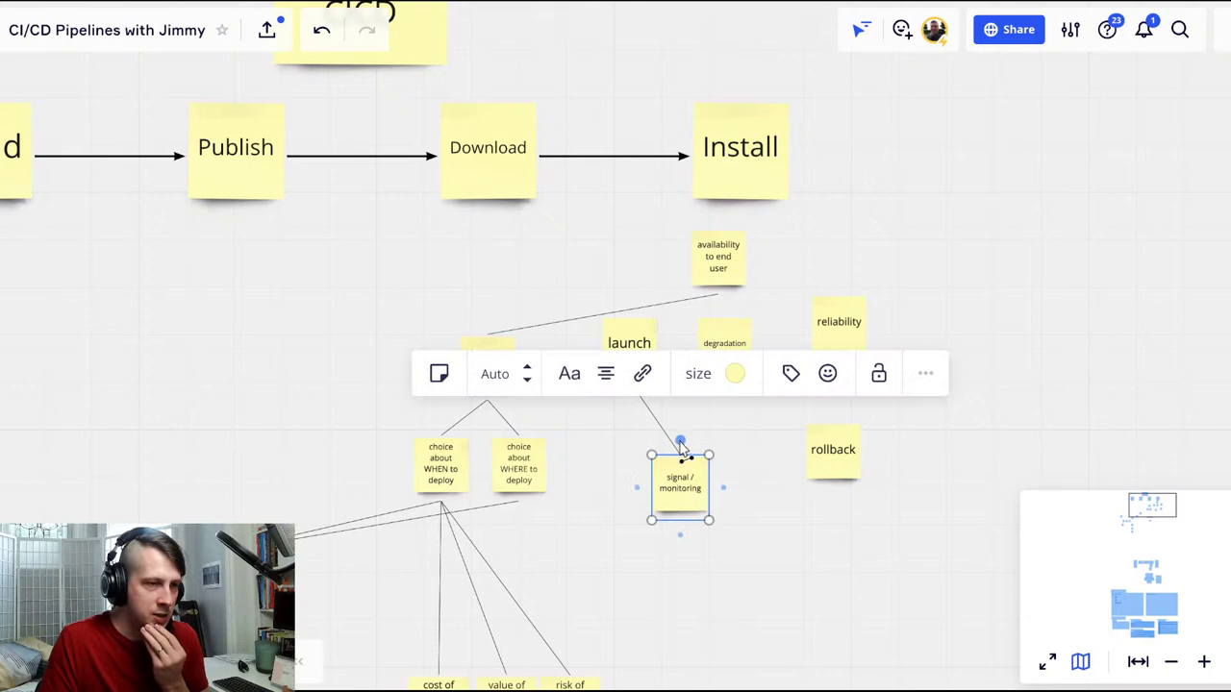
{"action": "left_click_drag", "start_coordinate": [680, 443], "coordinate": [731, 395]}
{"action": "left_click_drag", "start_coordinate": [859, 317], "coordinate": [750, 454]}
{"action": "left_click_drag", "start_coordinate": [681, 495], "coordinate": [682, 563]}
{"action": "left_click_drag", "start_coordinate": [755, 449], "coordinate": [838, 284]}
Step: Lower launch and degradation together, then connect each up to reliability
{"action": "left_click", "coordinate": [718, 365]}
{"action": "left_click", "coordinate": [642, 357], "text": "shift"}
{"action": "left_click_drag", "start_coordinate": [642, 357], "coordinate": [635, 447]}
{"action": "left_click", "coordinate": [801, 526]}
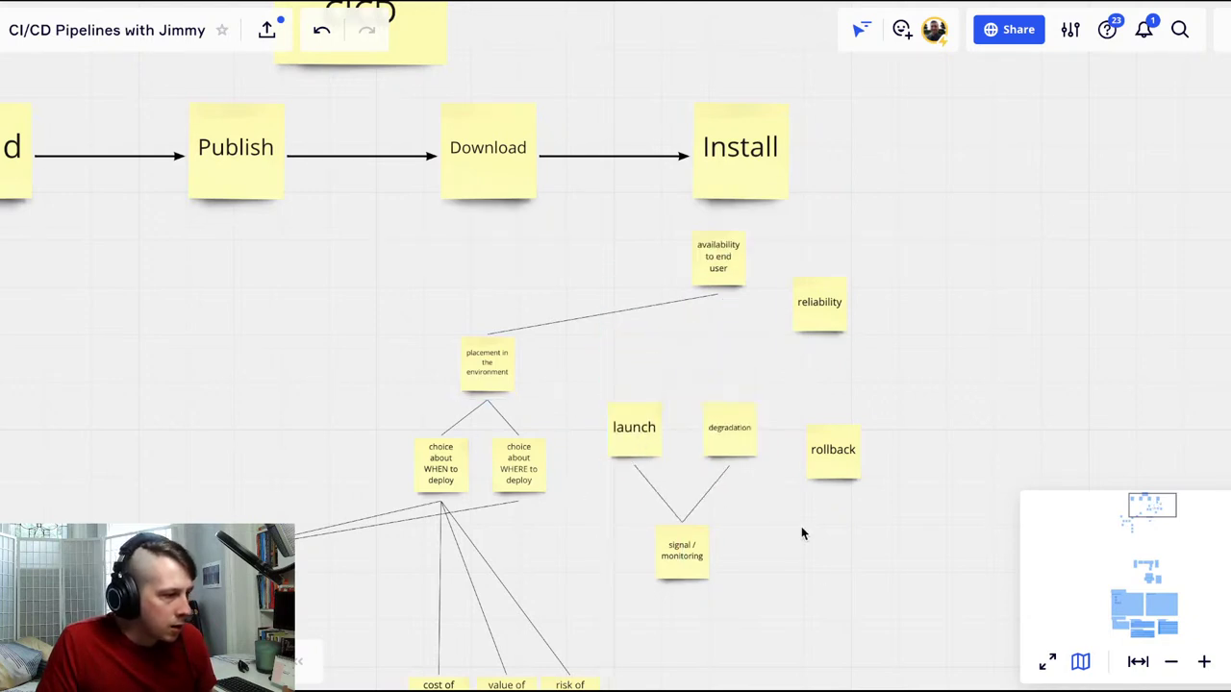
{"action": "left_click", "coordinate": [630, 404]}
{"action": "left_click_drag", "start_coordinate": [634, 387], "coordinate": [819, 344]}
{"action": "left_click", "coordinate": [753, 440]}
{"action": "left_click_drag", "start_coordinate": [729, 384], "coordinate": [822, 352]}
Step: Rename launch to 'observability launch' and start editing the degradation note
{"action": "left_click", "coordinate": [628, 429]}
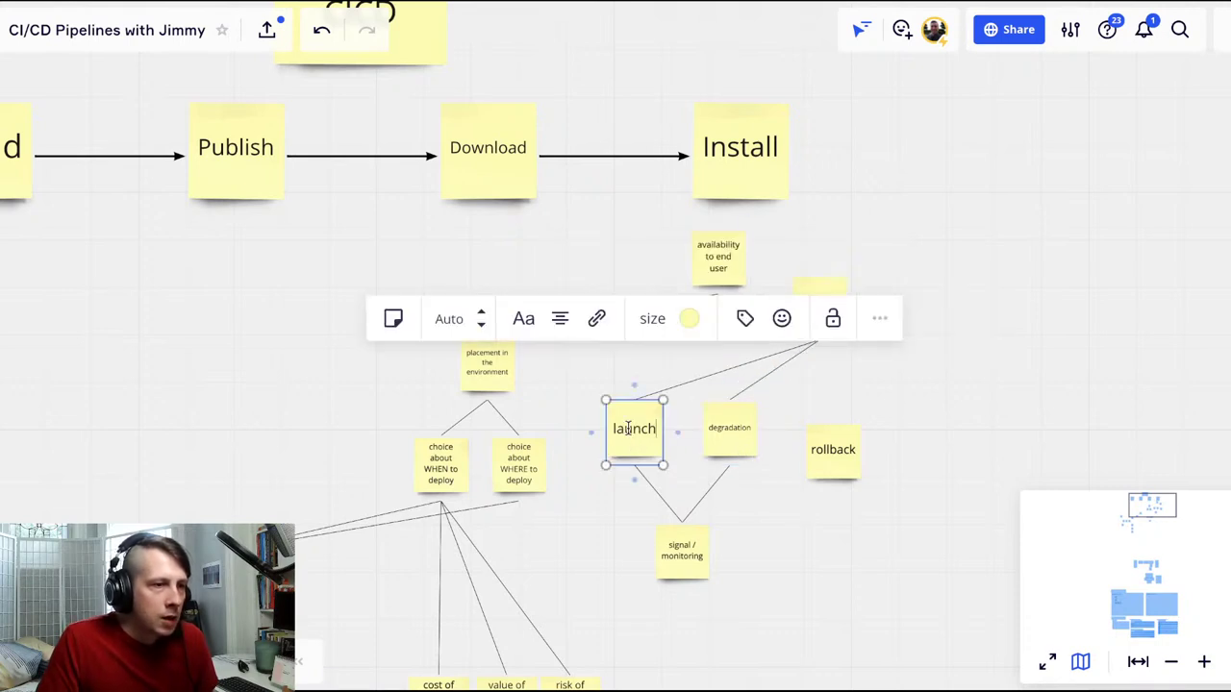
{"action": "left_click", "coordinate": [628, 429]}
{"action": "type", "text": "observa"}
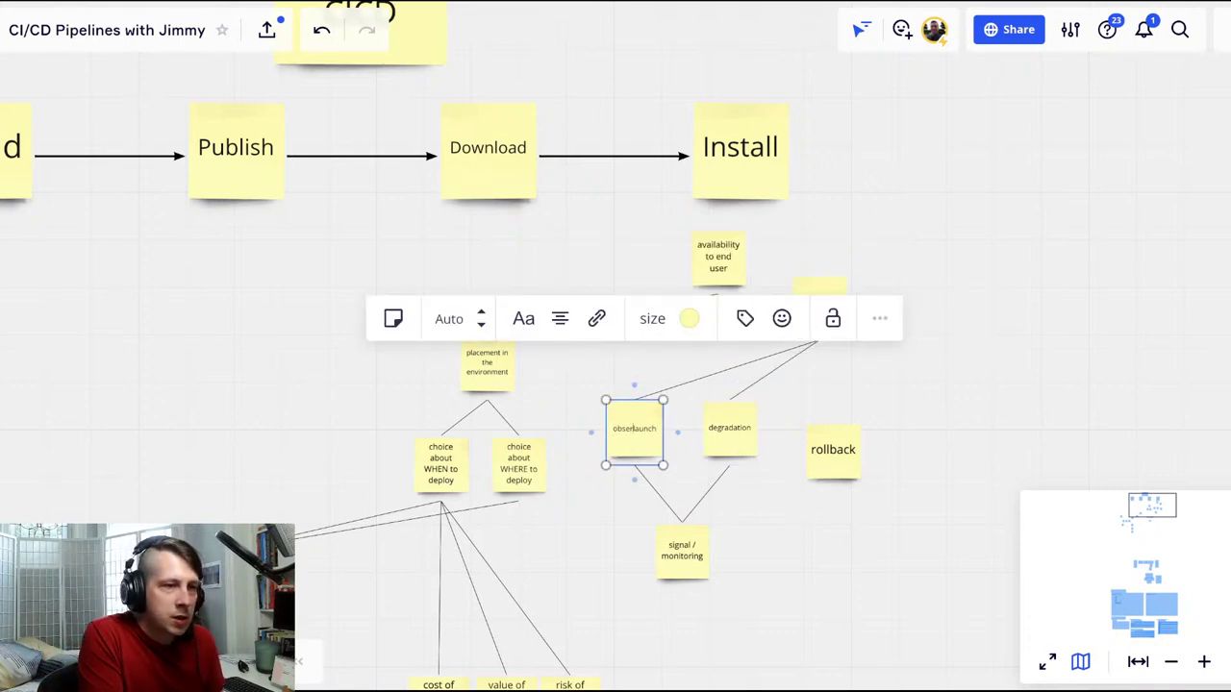
{"action": "type", "text": "bility"}
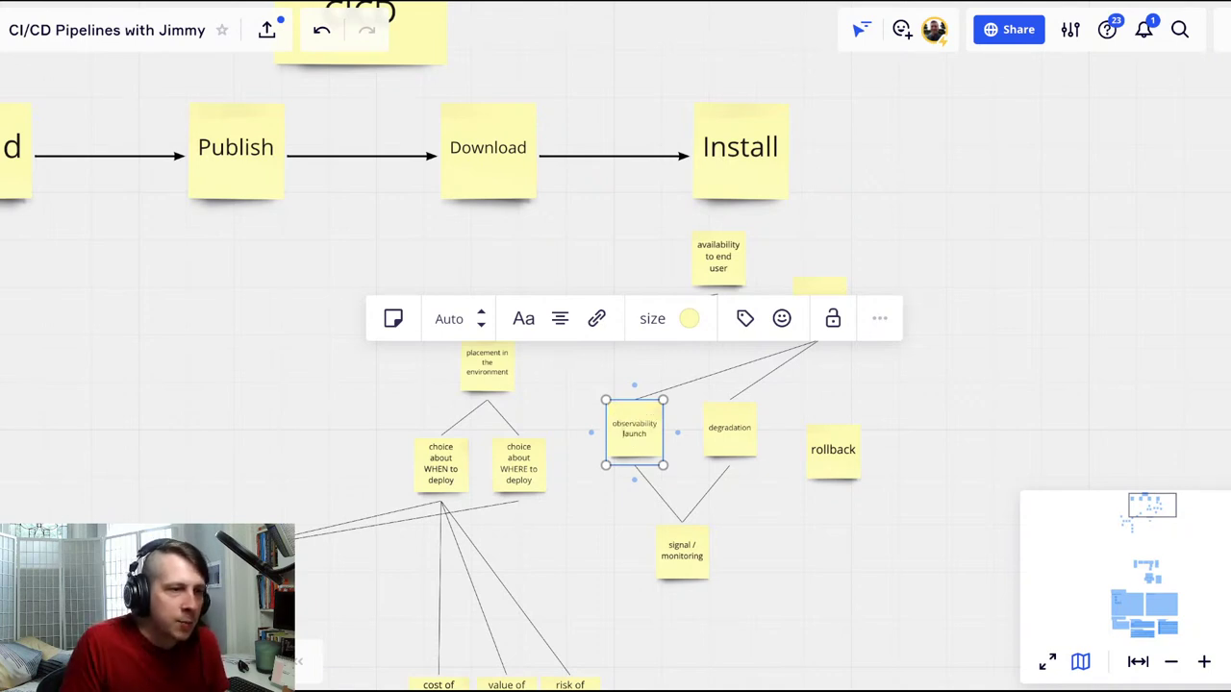
{"action": "left_click", "coordinate": [745, 427]}
{"action": "left_click", "coordinate": [745, 427]}
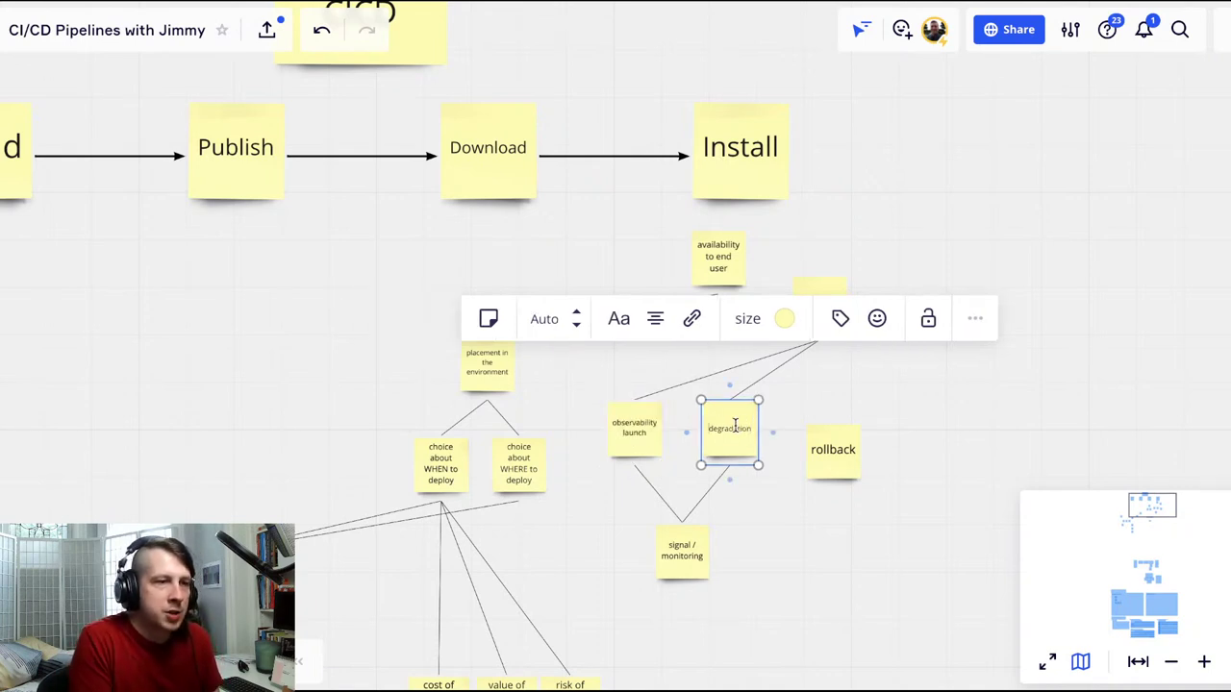